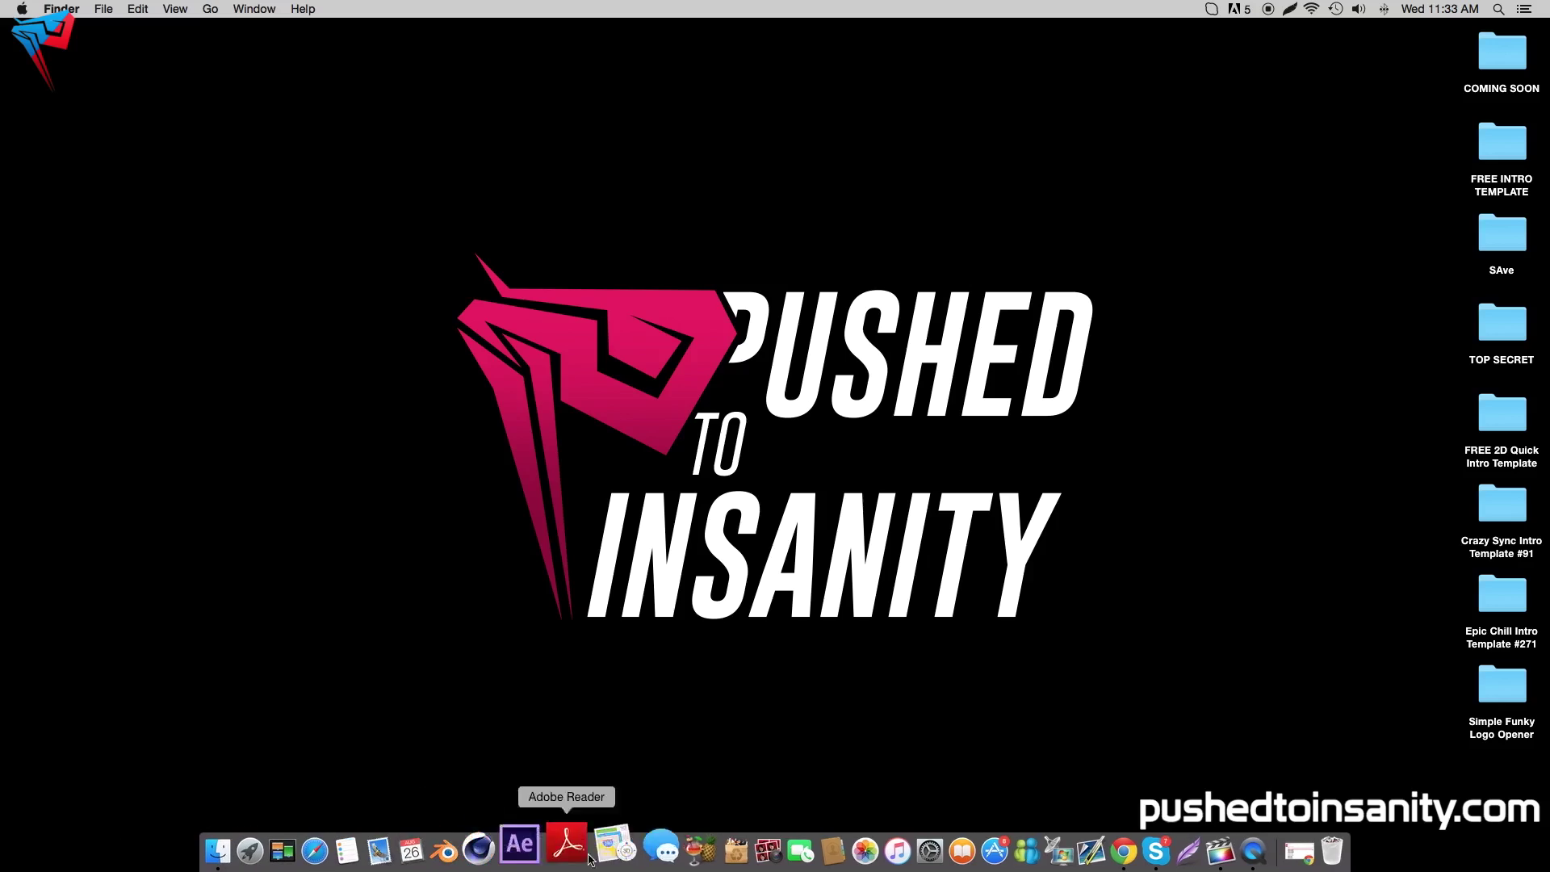
# - Open the Epic Chill Intro Template #271 folder and preview Background.mp4 in Quick Look
pyautogui.doubleClick(1503, 593)
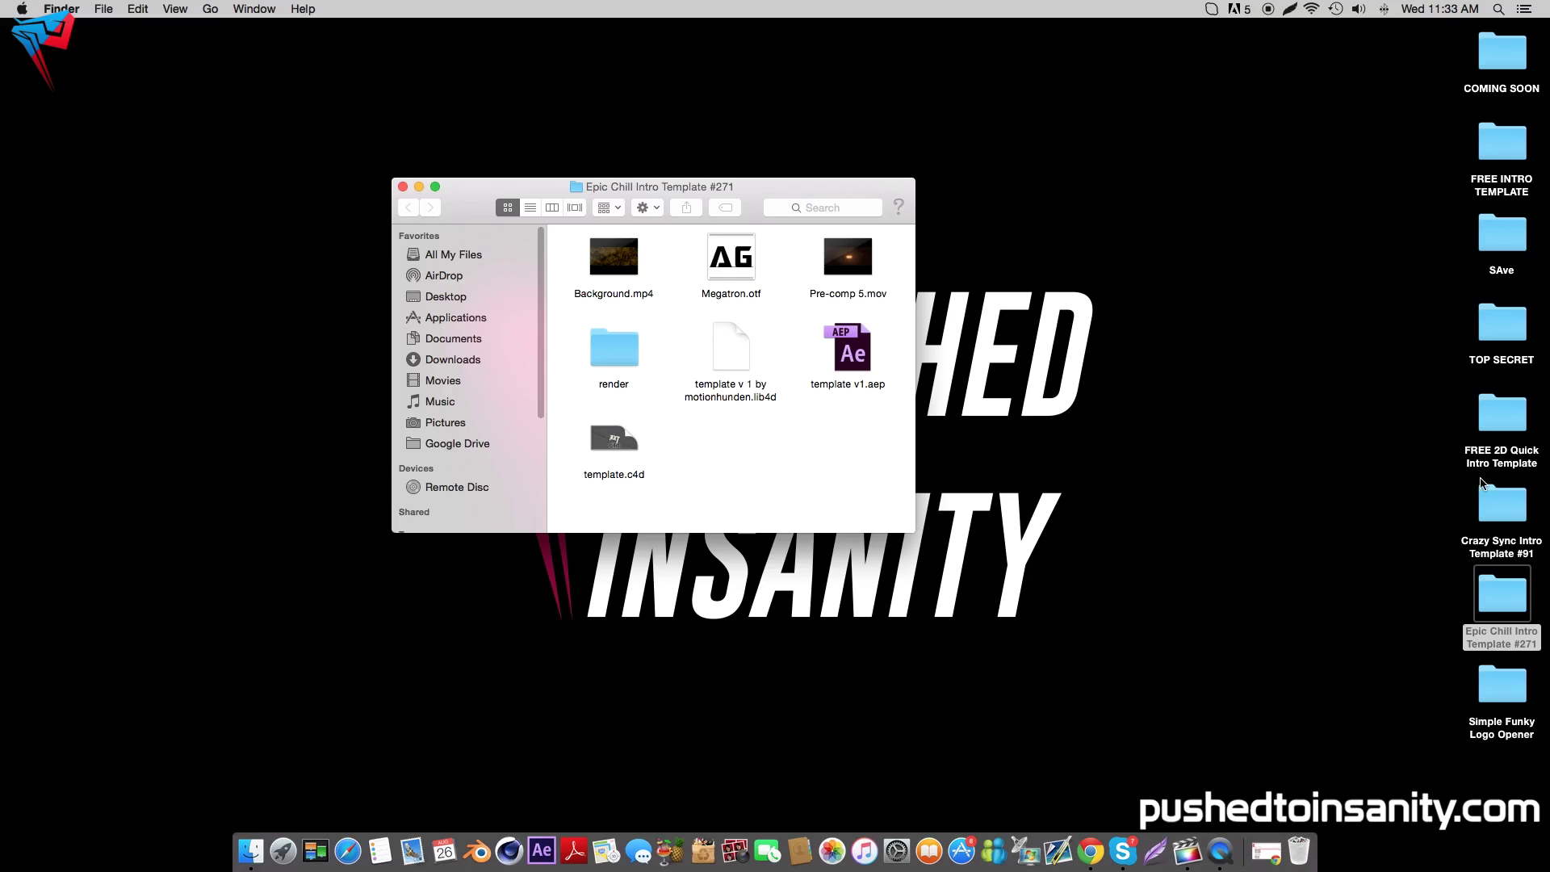
pyautogui.click(743, 346)
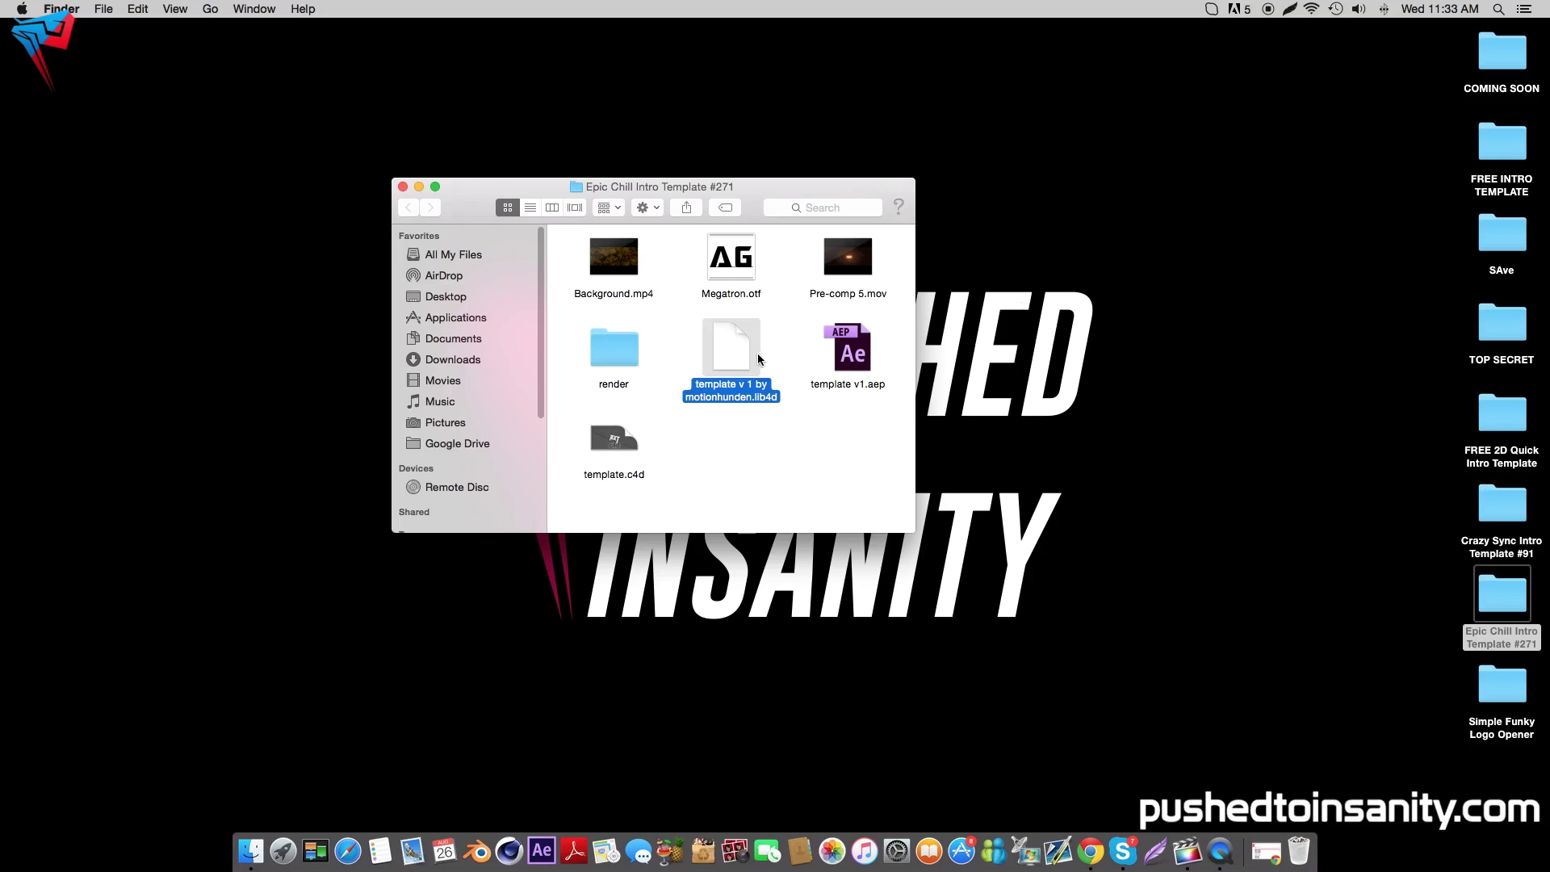
pyautogui.click(729, 273)
pyautogui.click(634, 277)
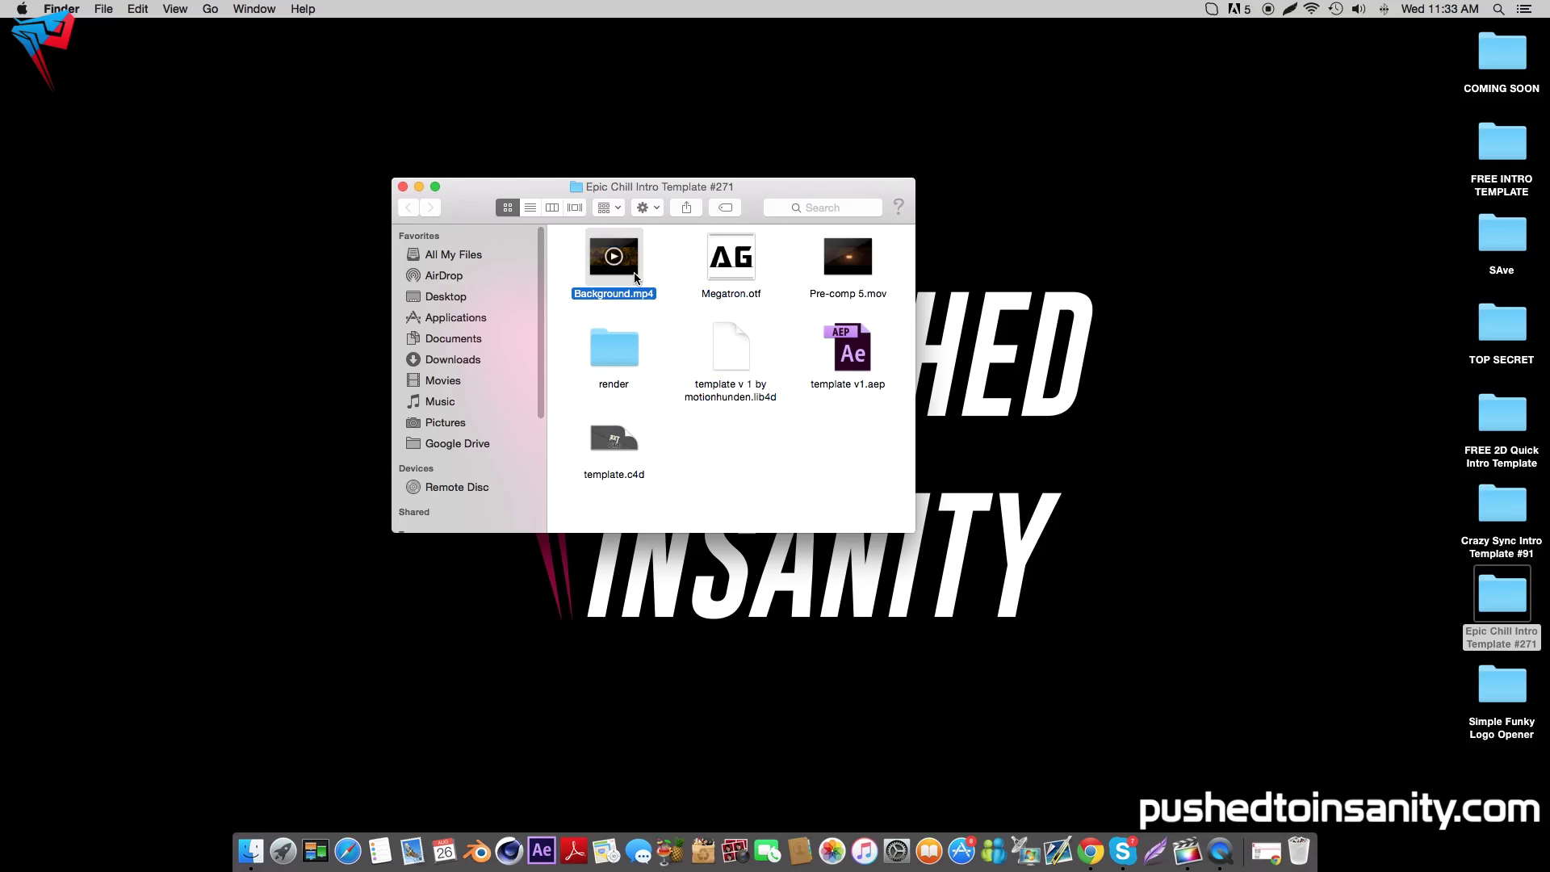
pyautogui.press('space')
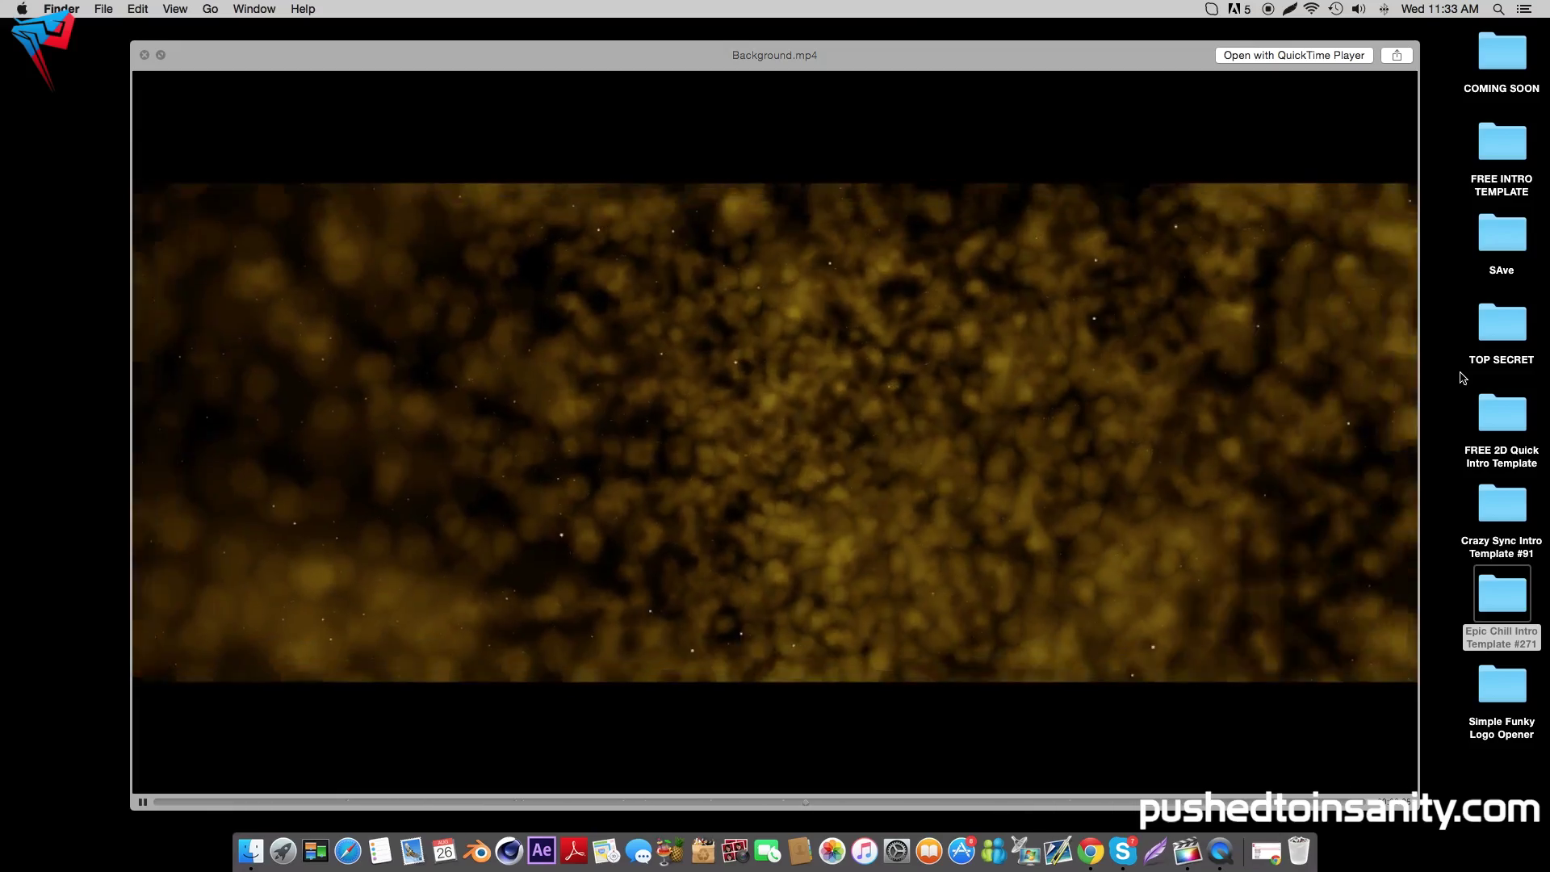
pyautogui.press('space')
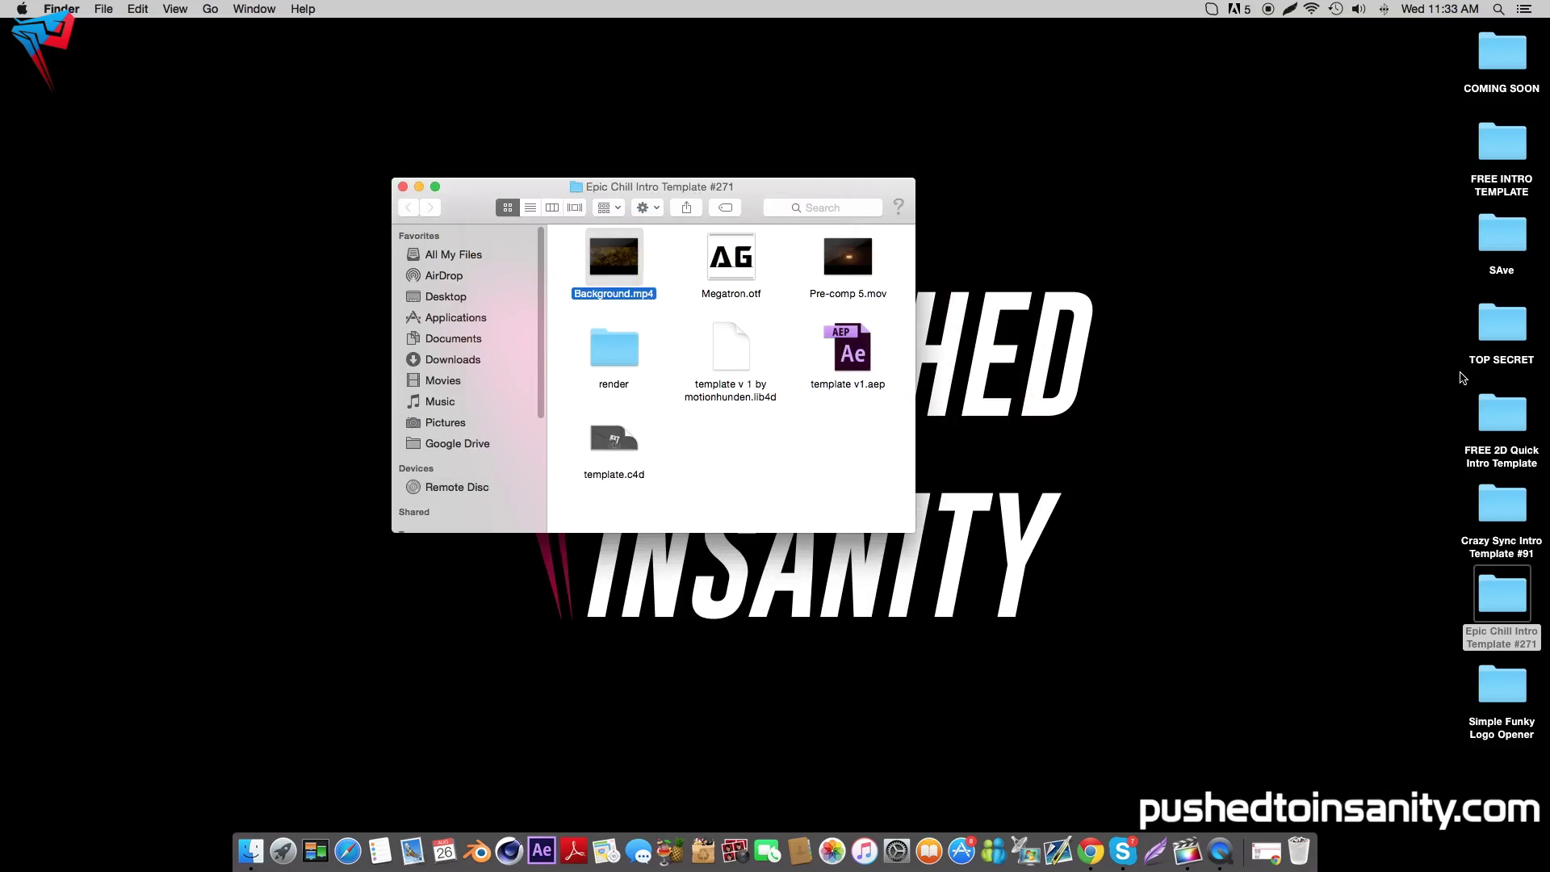
pyautogui.click(768, 441)
# - Install Megatron.otf through Font Book, close Font Book and move the folder window aside
pyautogui.doubleClick(729, 272)
pyautogui.click(425, 648)
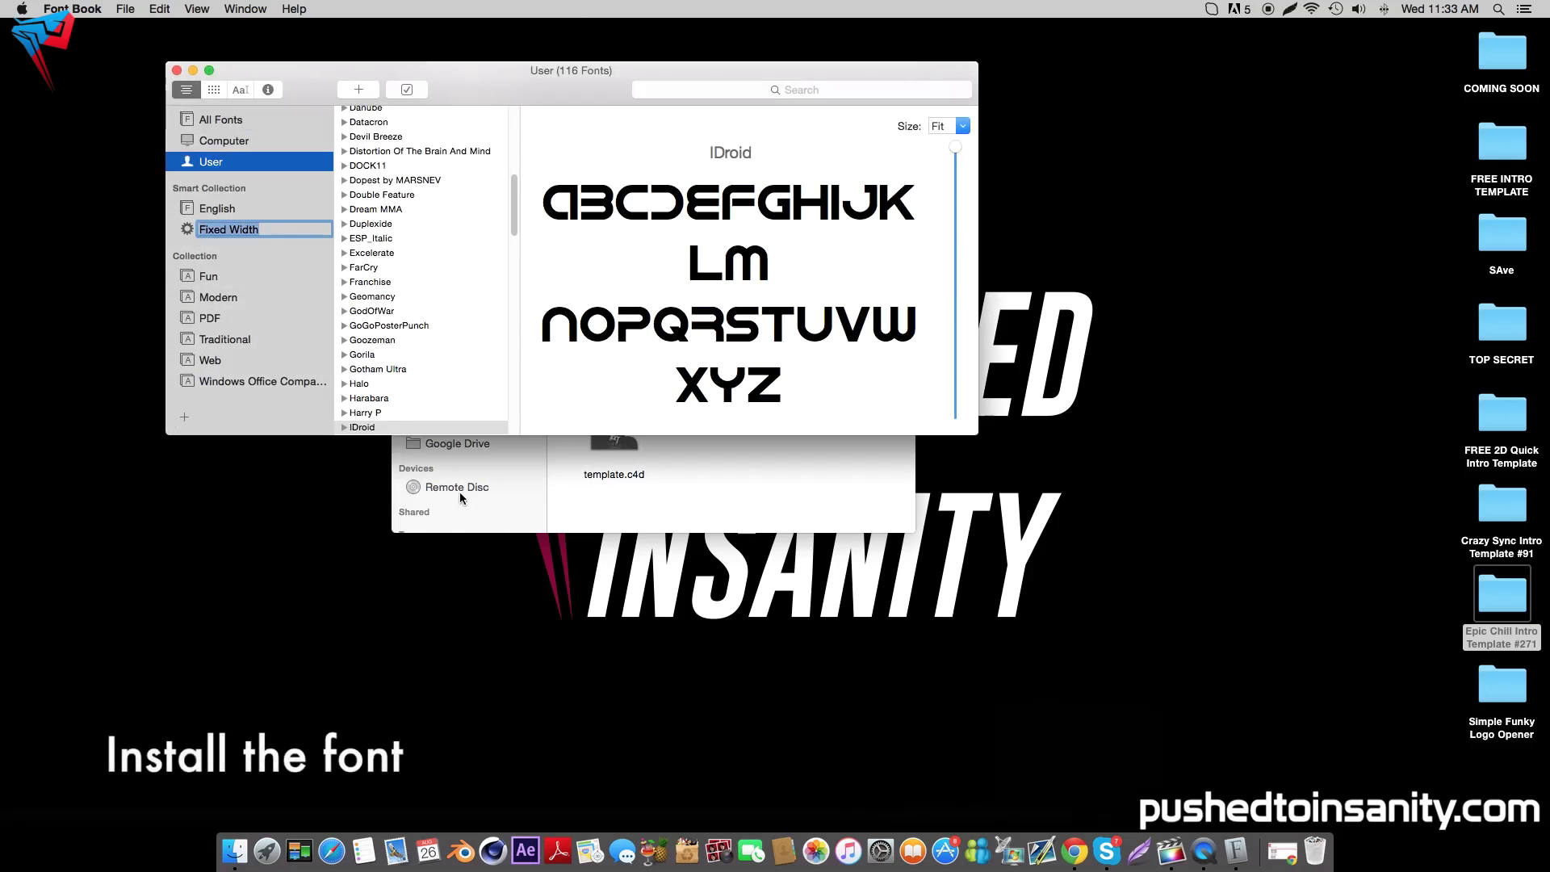
pyautogui.click(103, 391)
pyautogui.click(177, 71)
pyautogui.click(773, 470)
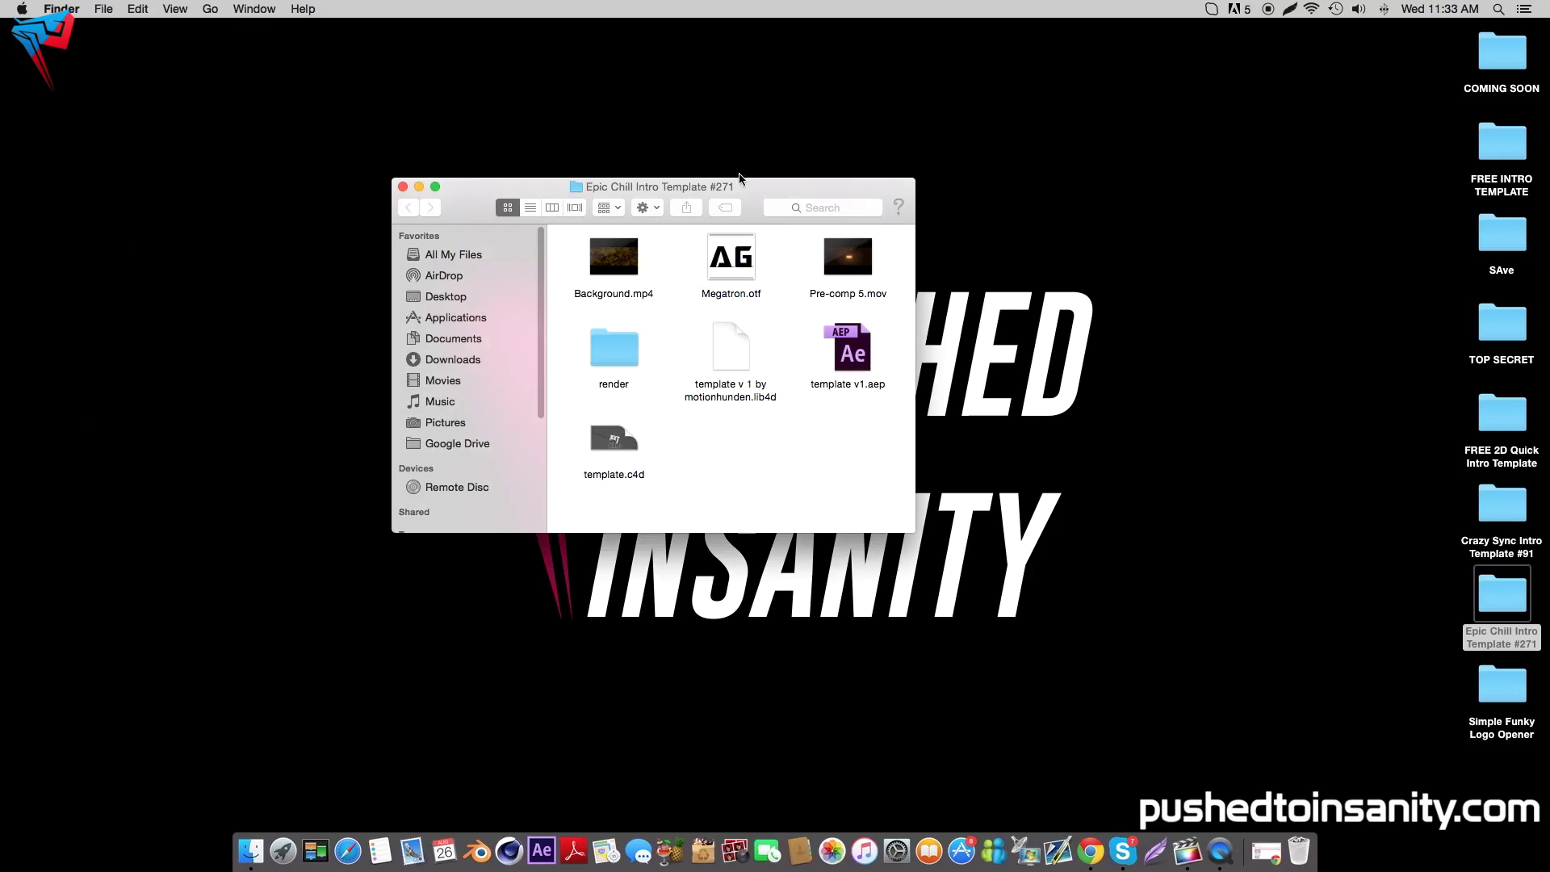
pyautogui.moveTo(740, 189); pyautogui.dragTo(1269, 255)
# - Reveal the Cinema 4D application folder and open its library > browser folder
pyautogui.rightClick(508, 850)
pyautogui.moveTo(557, 747)
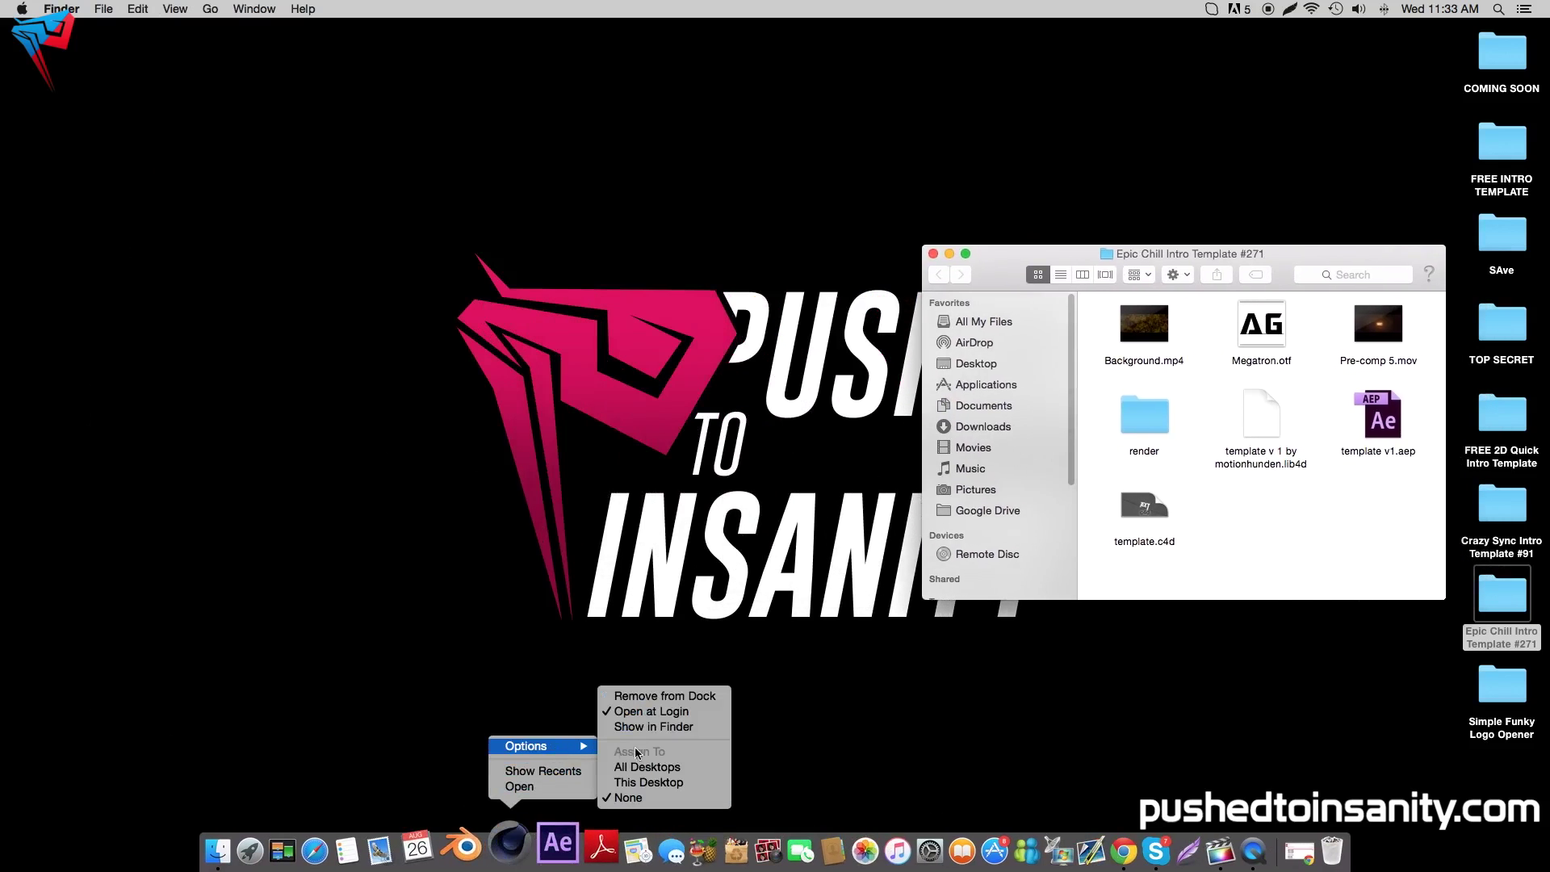
pyautogui.click(693, 727)
pyautogui.click(503, 454)
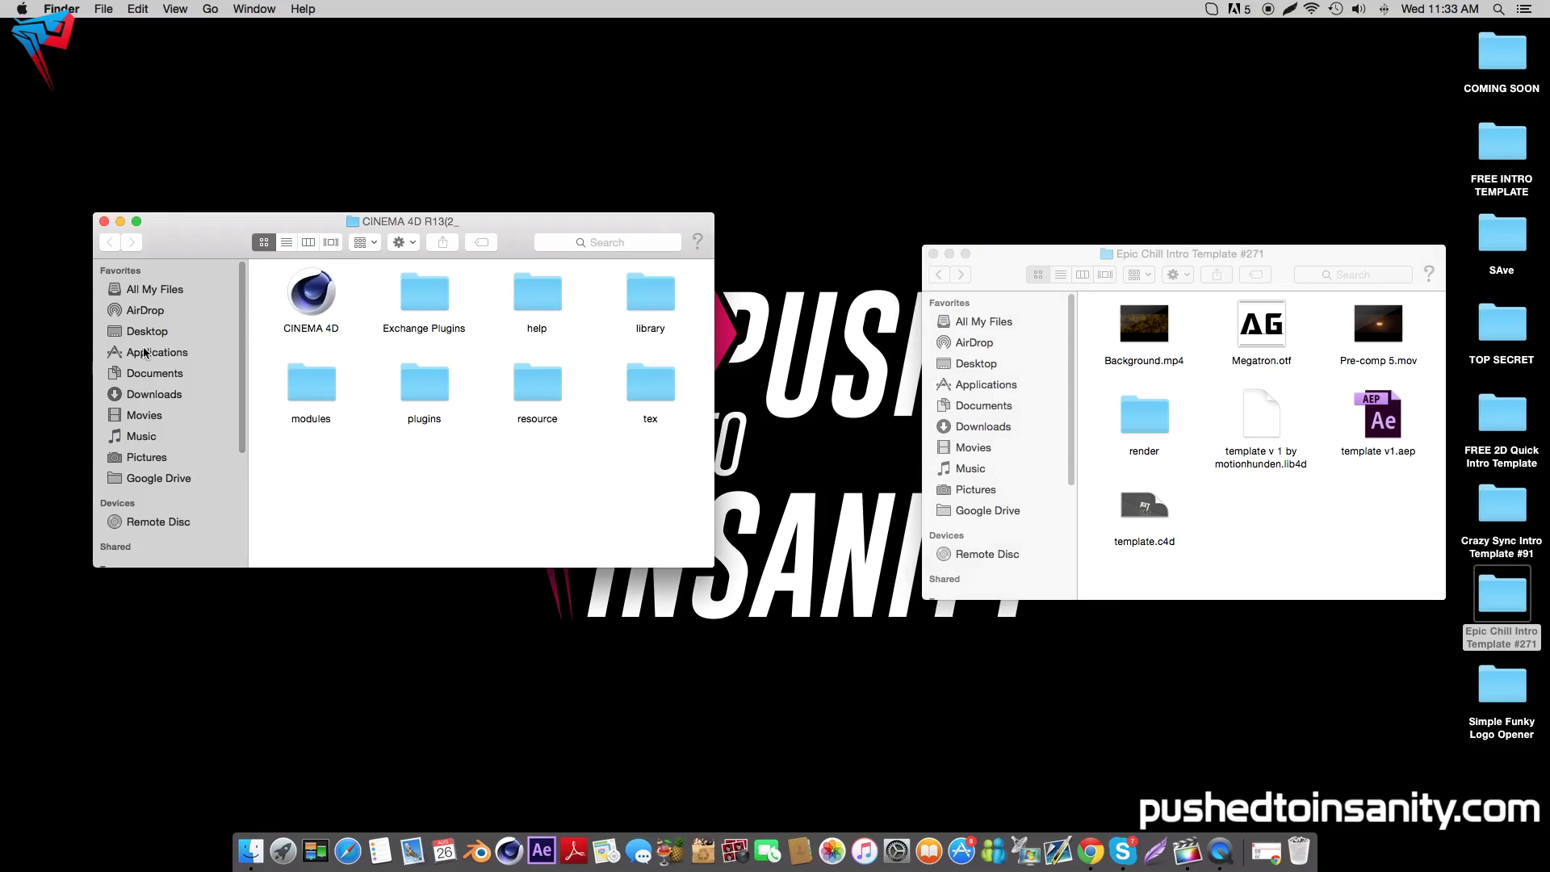
pyautogui.doubleClick(652, 294)
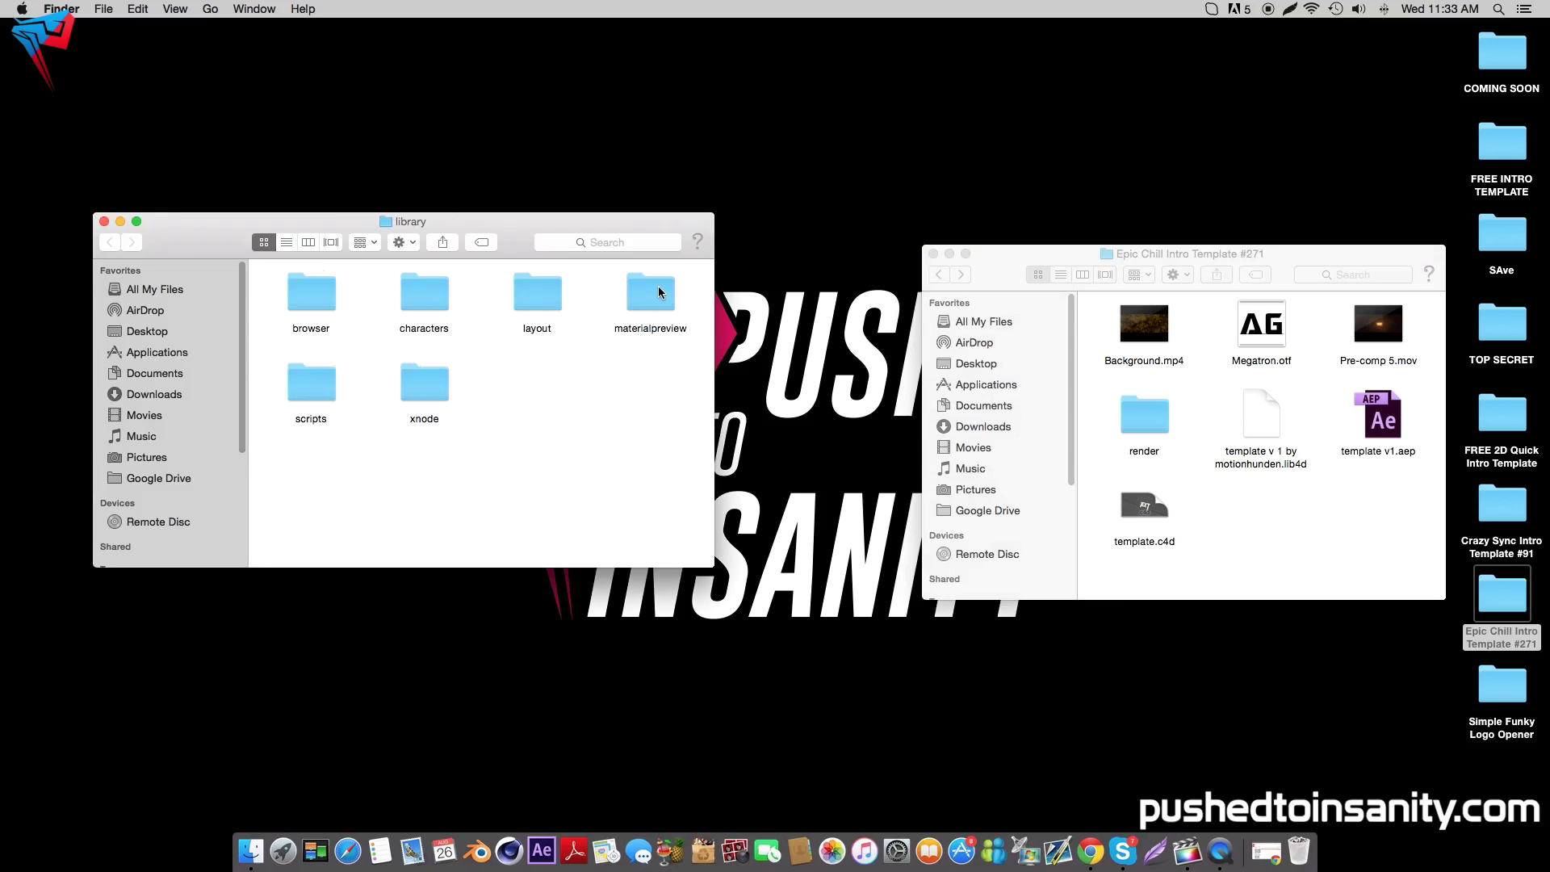
pyautogui.doubleClick(312, 308)
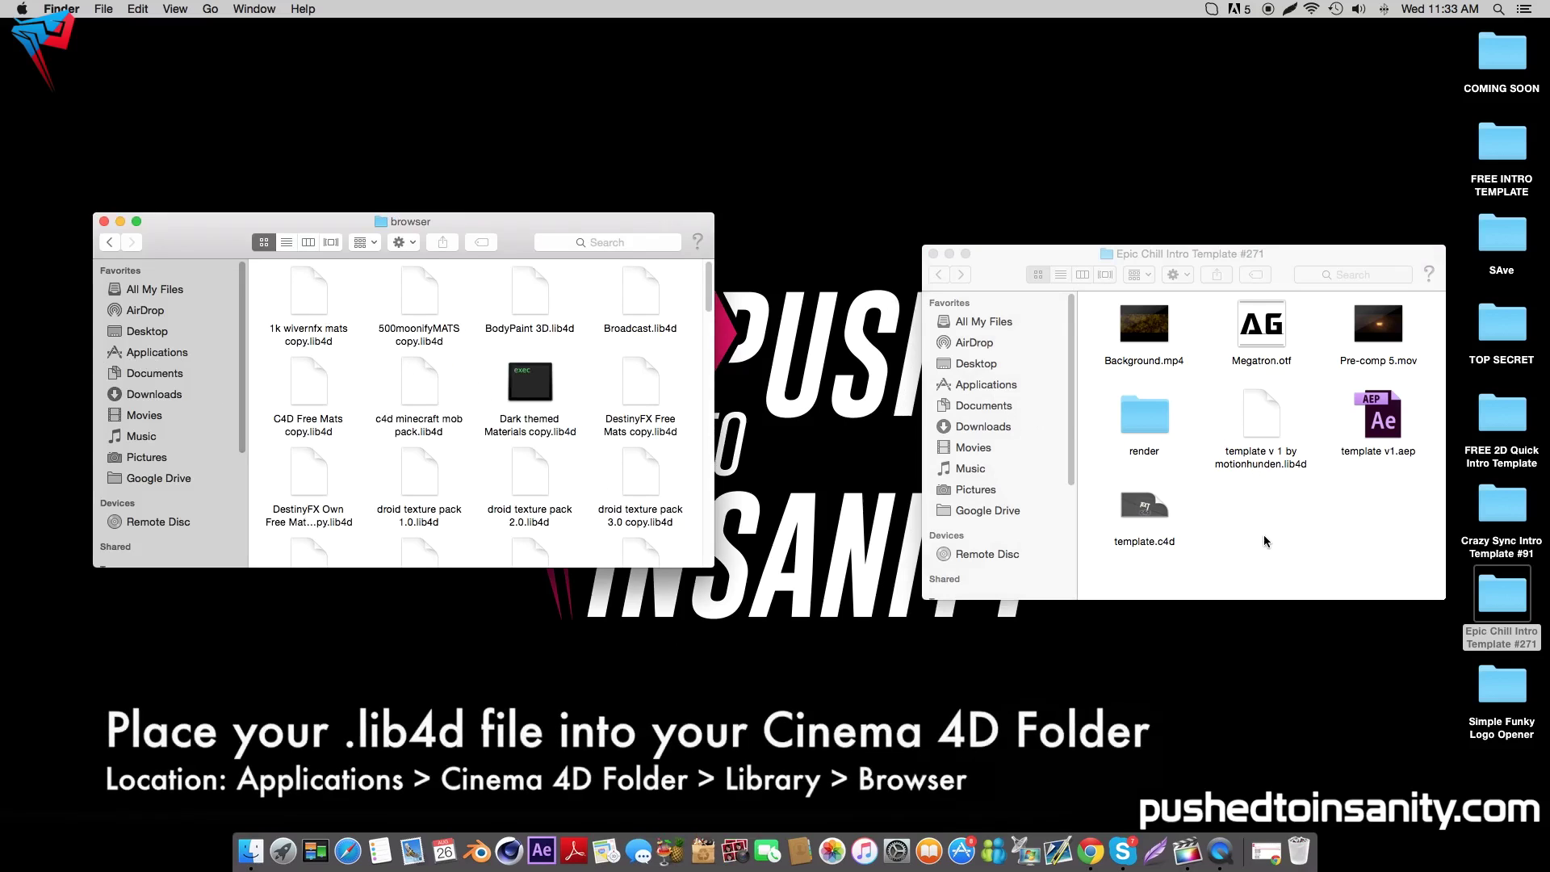
# - Copy template v 1 by motionhunden.lib4d into the browser folder, then open template.c4d
pyautogui.click(1254, 443)
pyautogui.press('super+c')
pyautogui.press('super+v')
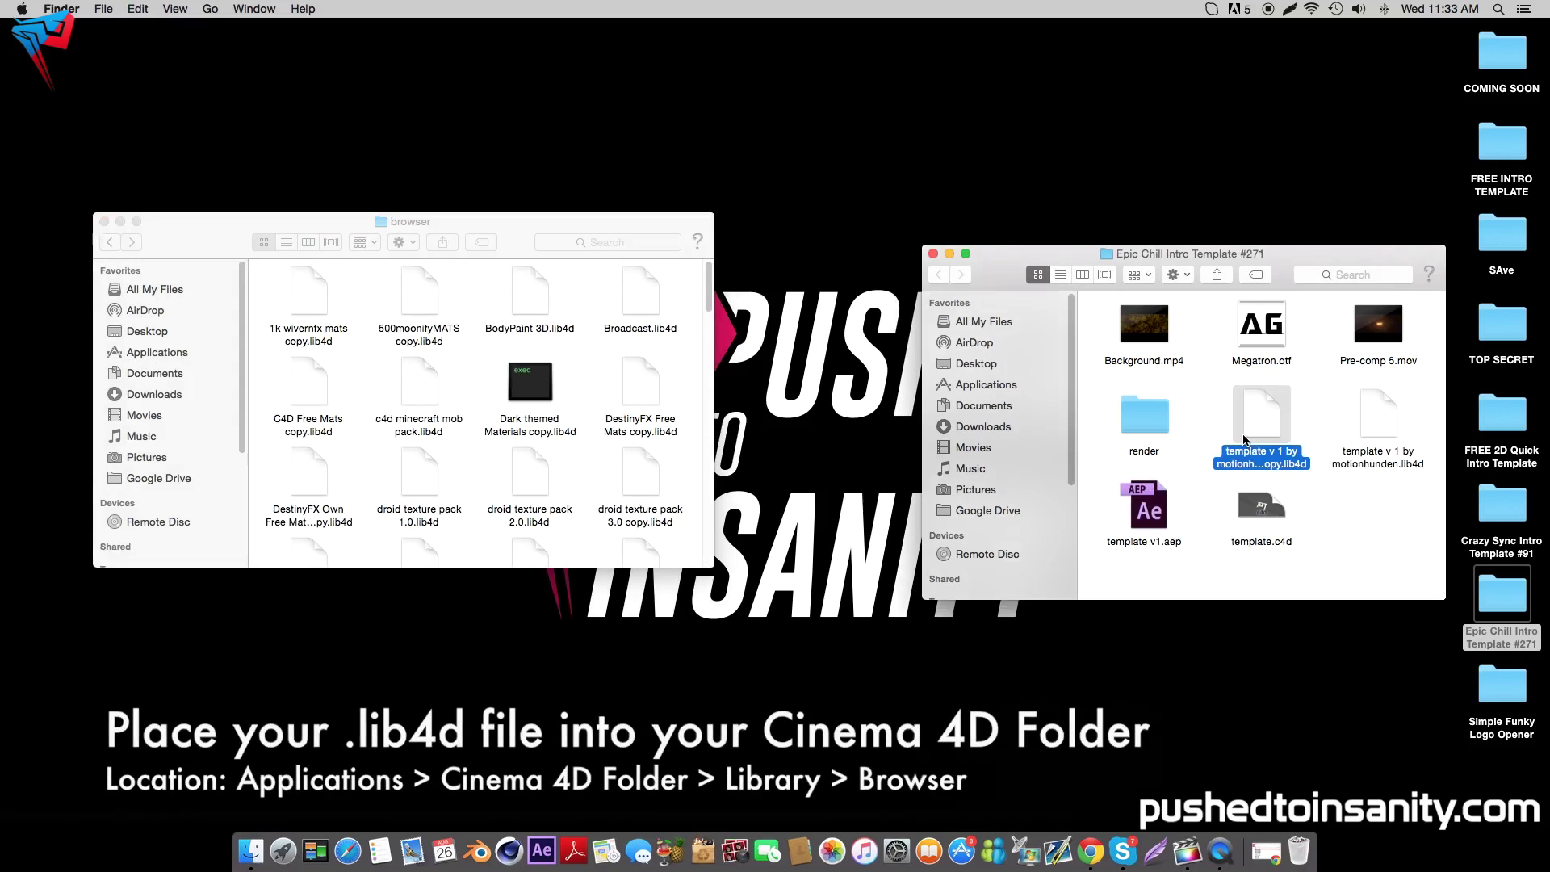
pyautogui.moveTo(1263, 426); pyautogui.dragTo(594, 427)
pyautogui.click(103, 221)
pyautogui.moveTo(1008, 283); pyautogui.dragTo(589, 271)
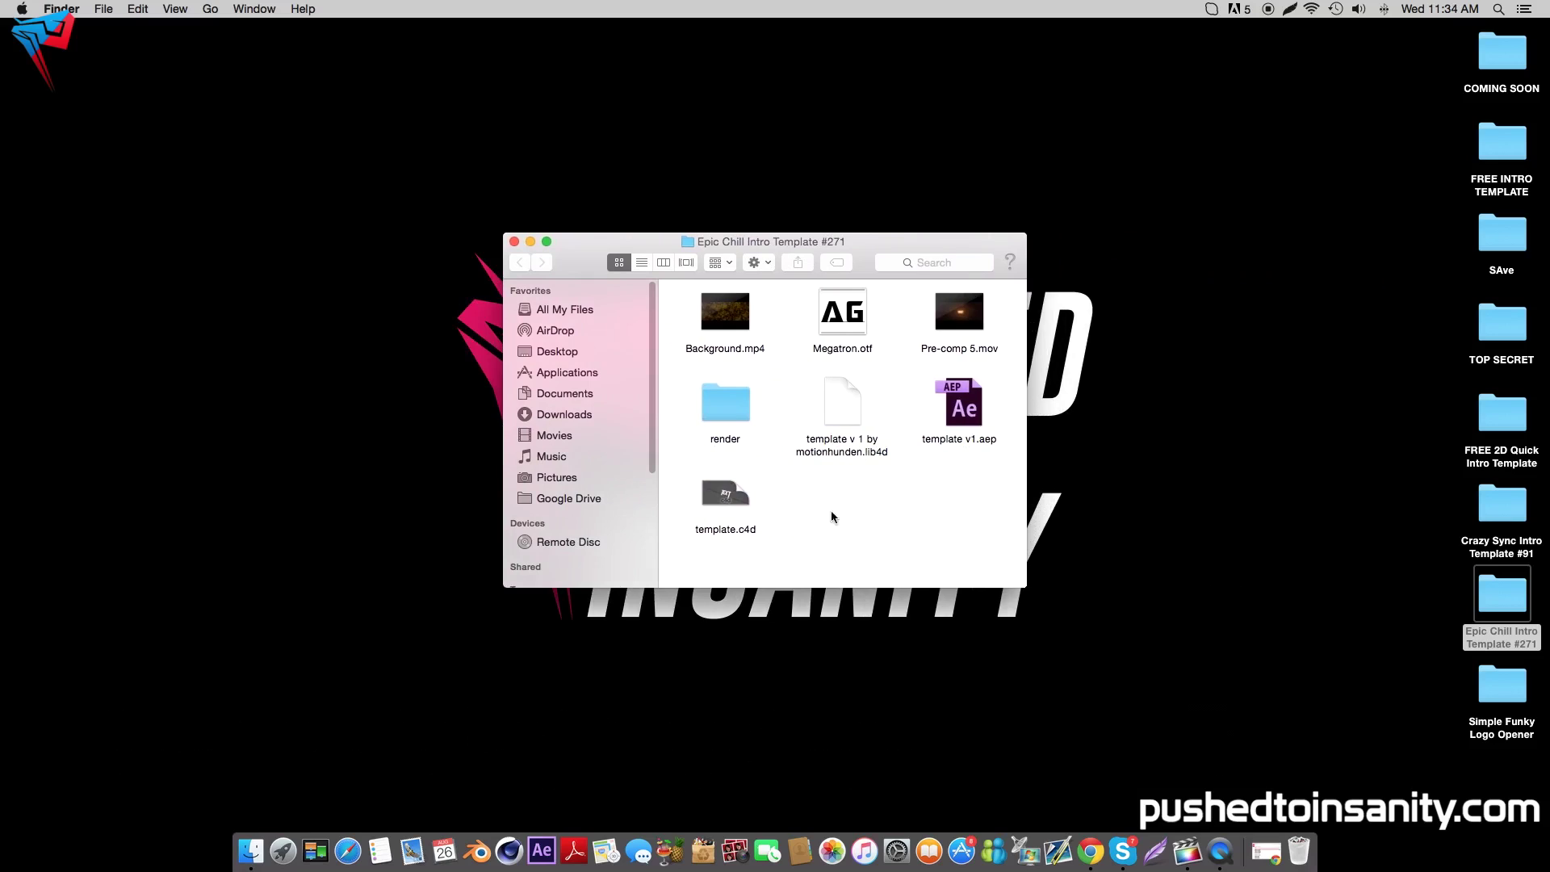
pyautogui.doubleClick(735, 497)
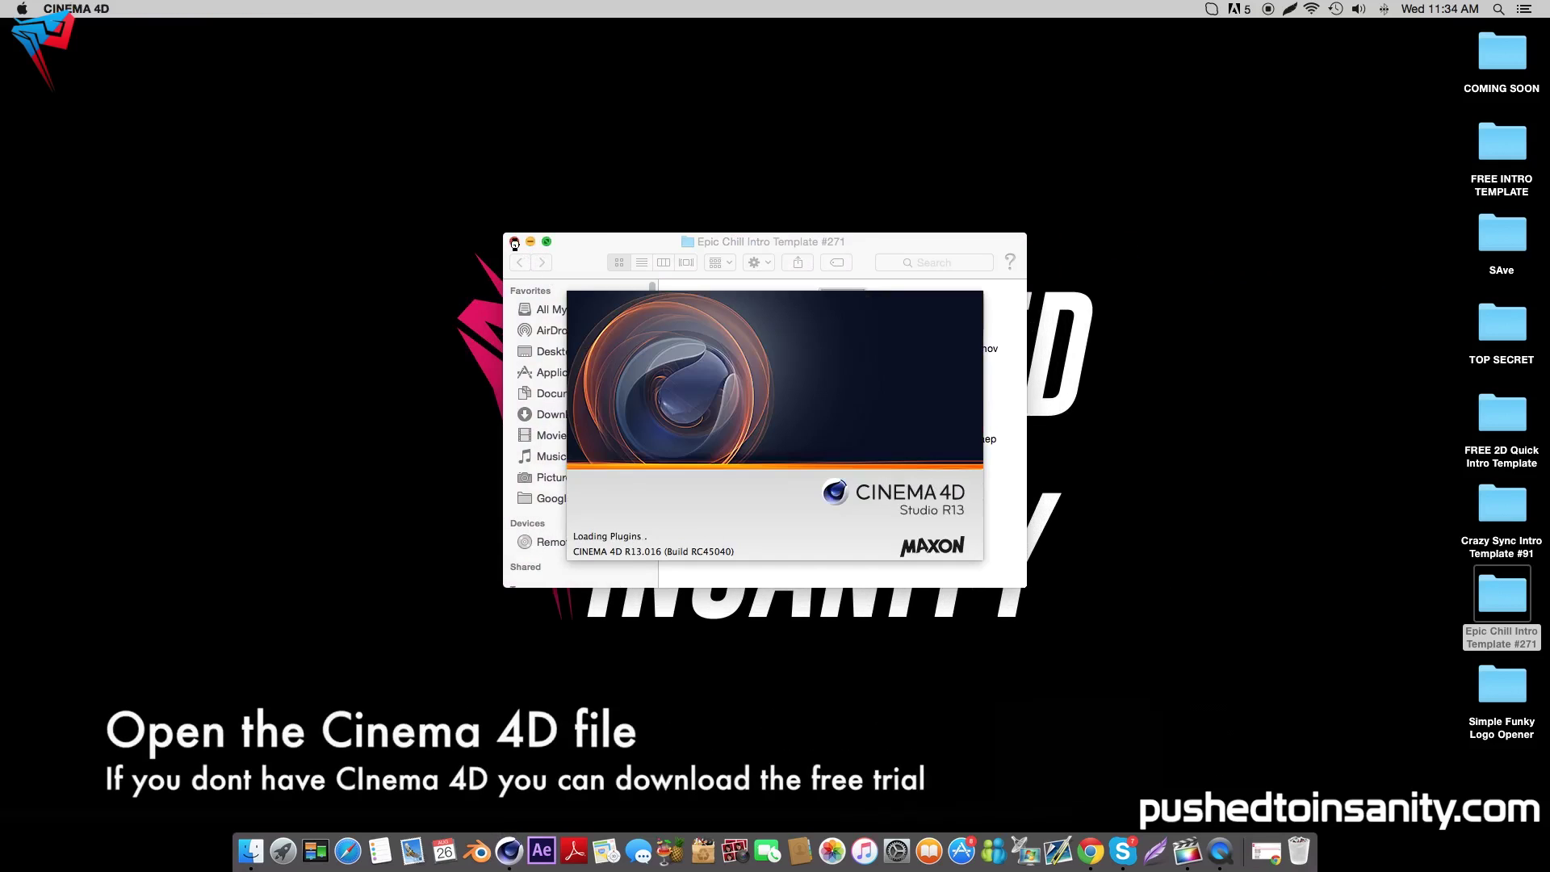
# - Render a viewport preview of the extruded 3D TEXT scene in template.c4d
pyautogui.click(237, 448)
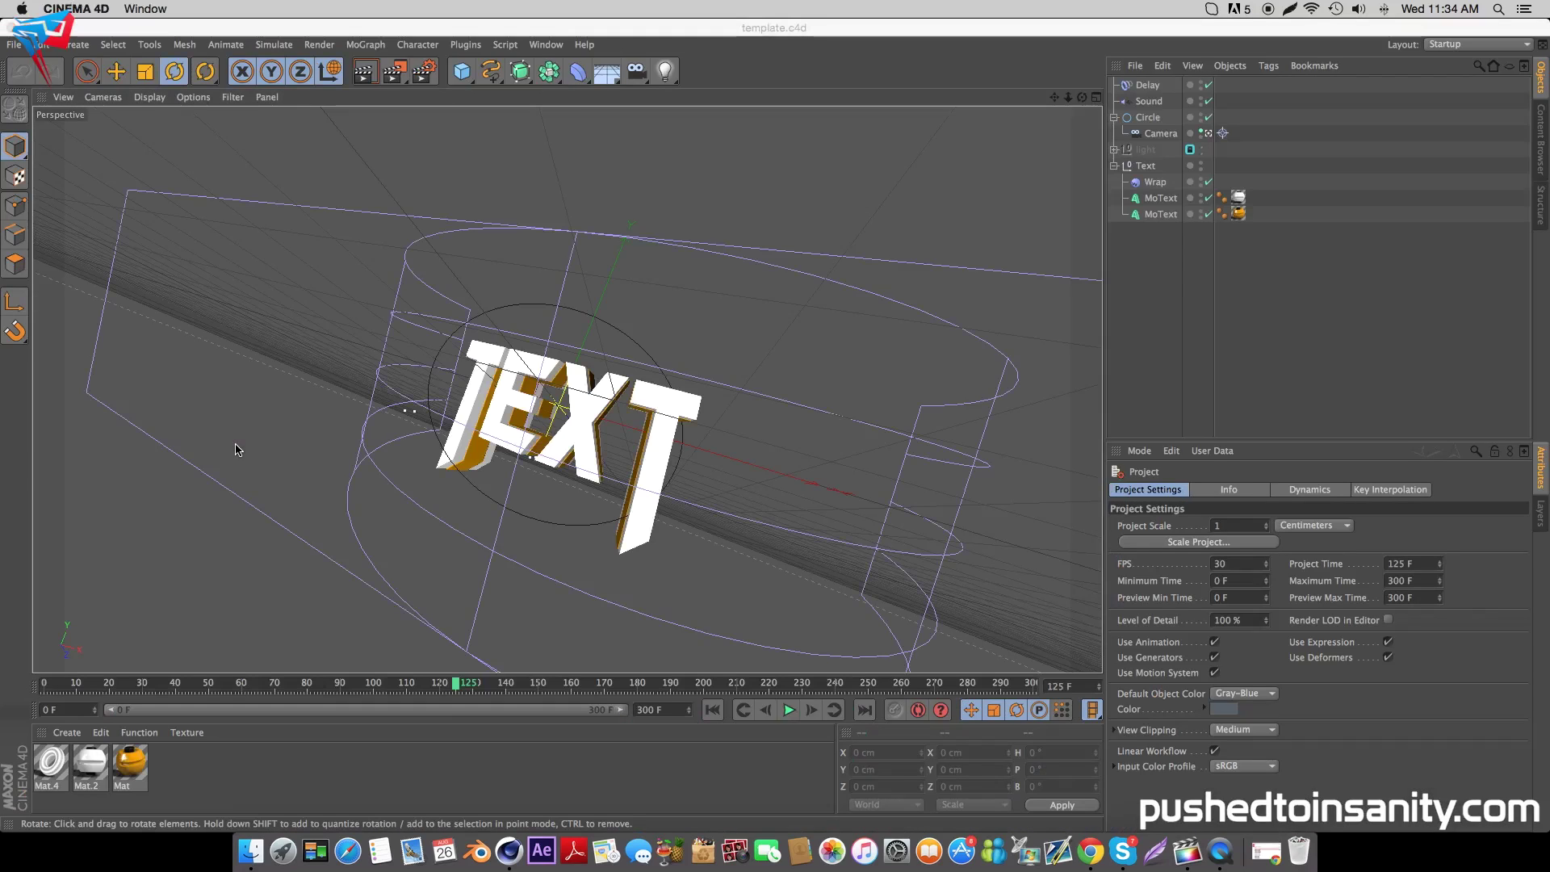
pyautogui.click(364, 71)
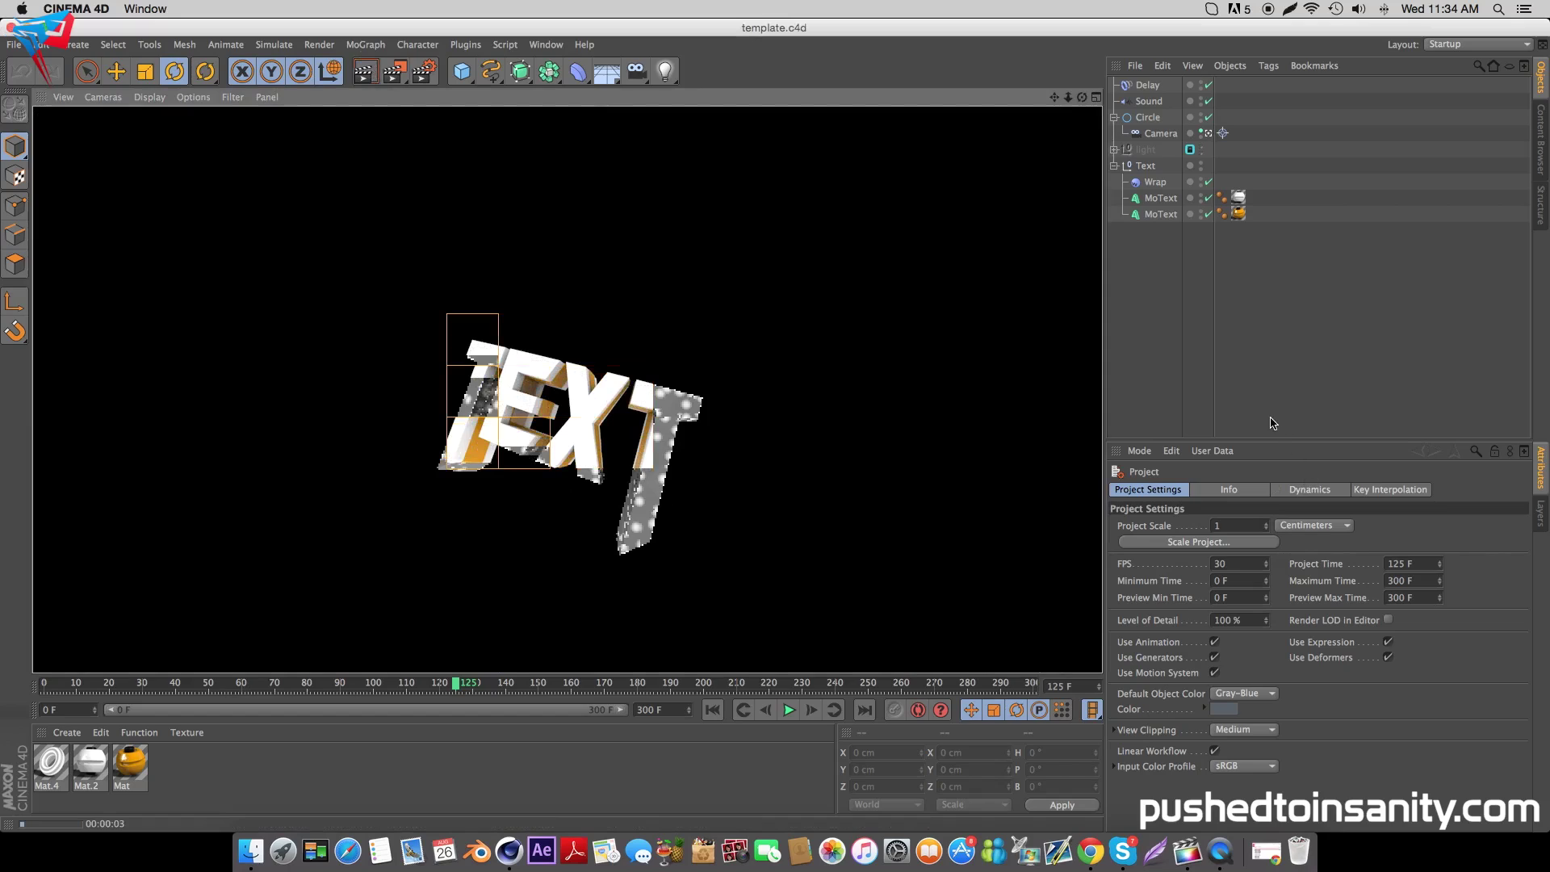
pyautogui.click(1160, 214)
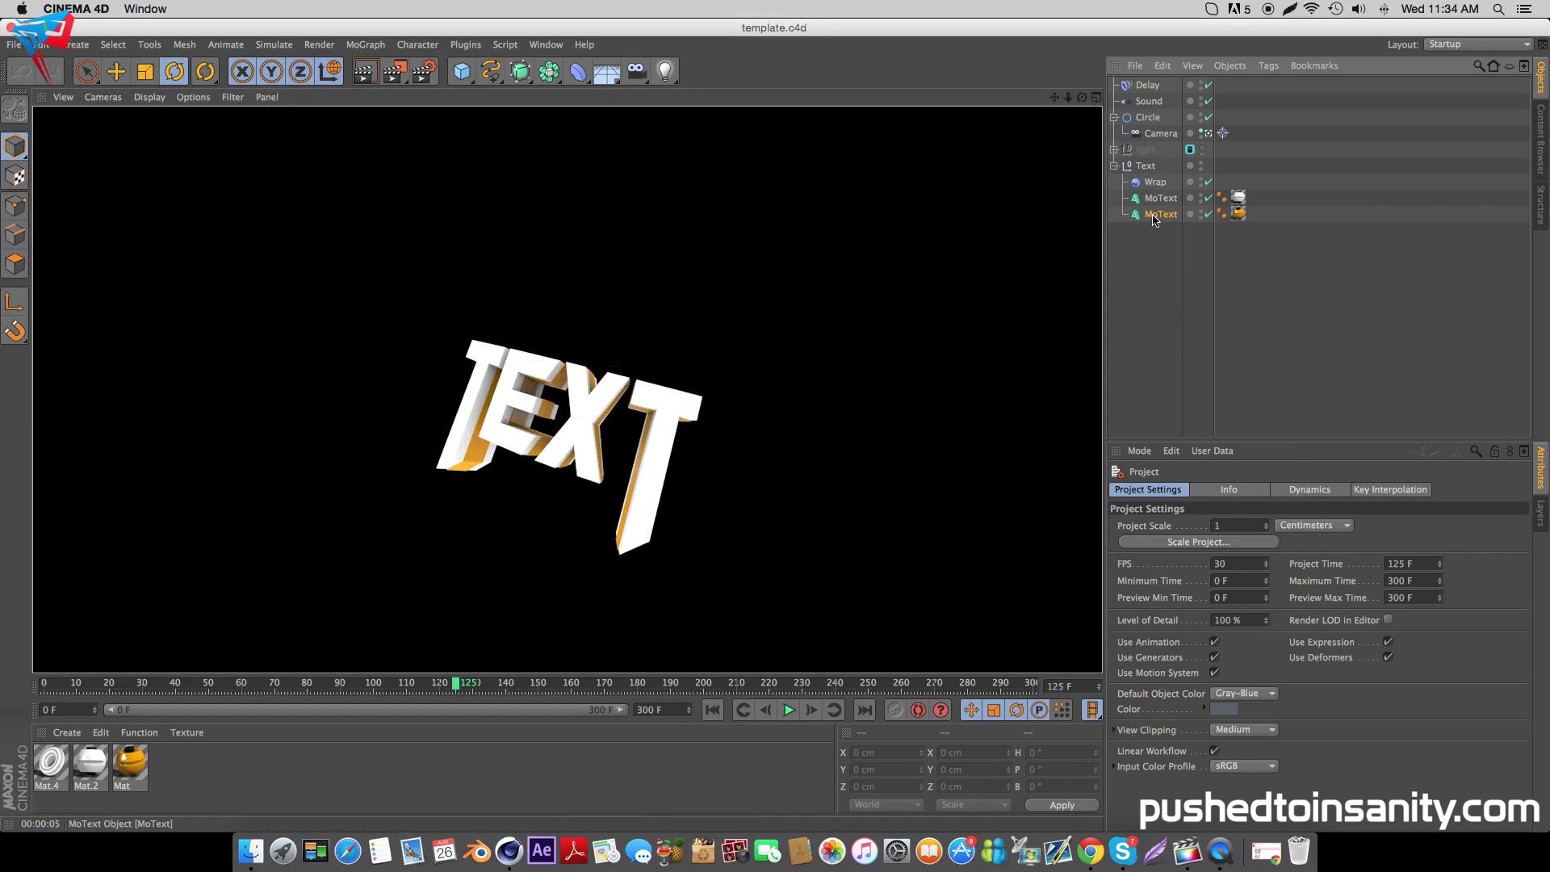
# - Change both MoText objects' text to INSANITY and scrub the timeline around frame 140
pyautogui.keyDown('shift'); pyautogui.click(1160, 197); pyautogui.keyUp('shift')
pyautogui.click(1201, 573)
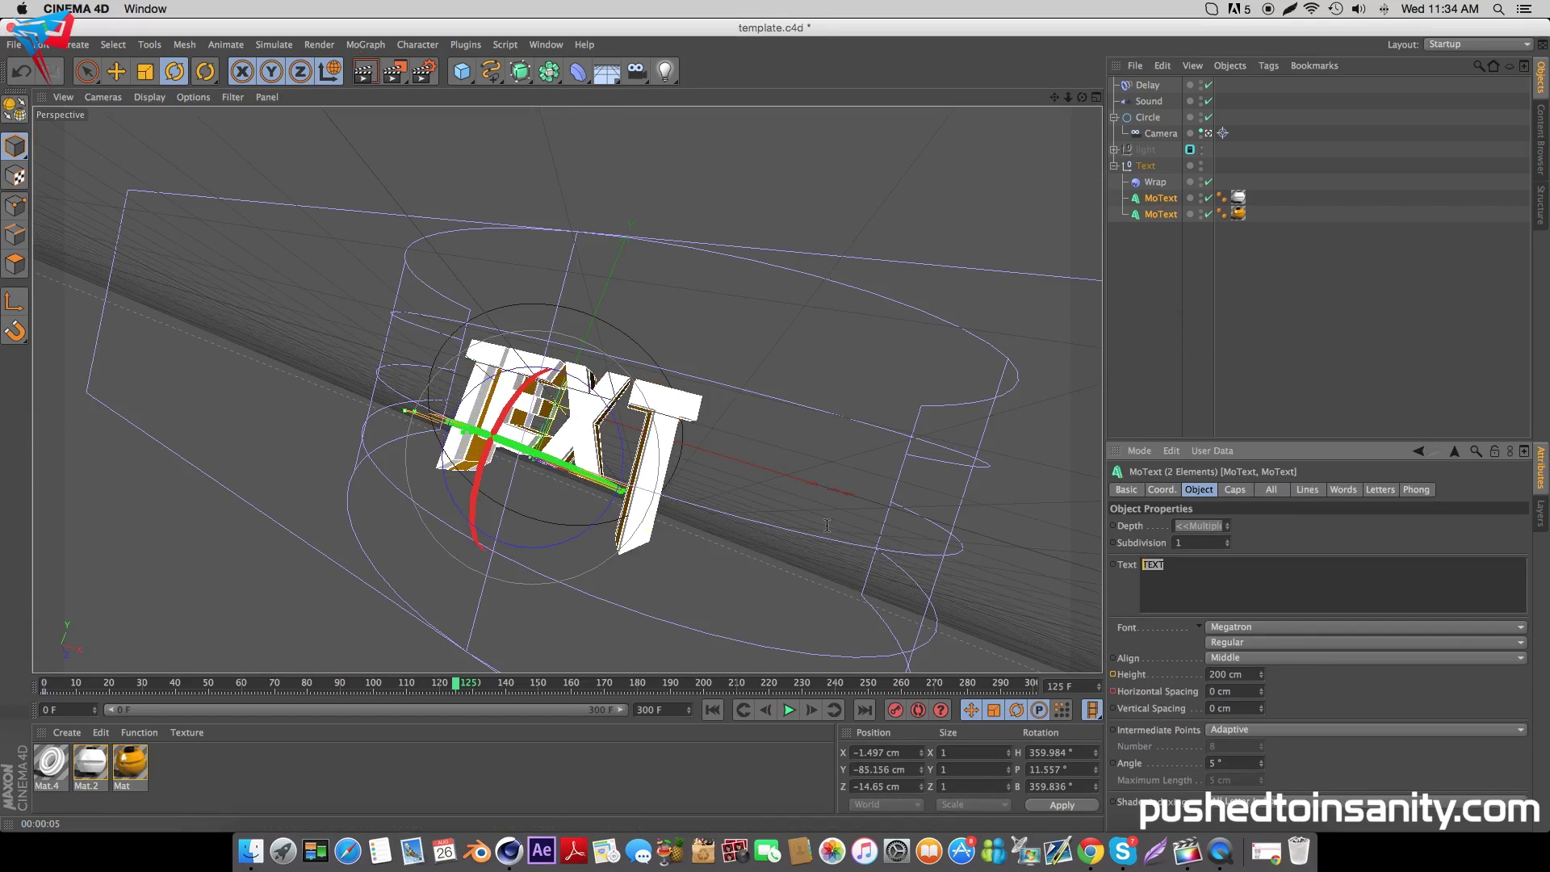
pyautogui.write('INSANIT')
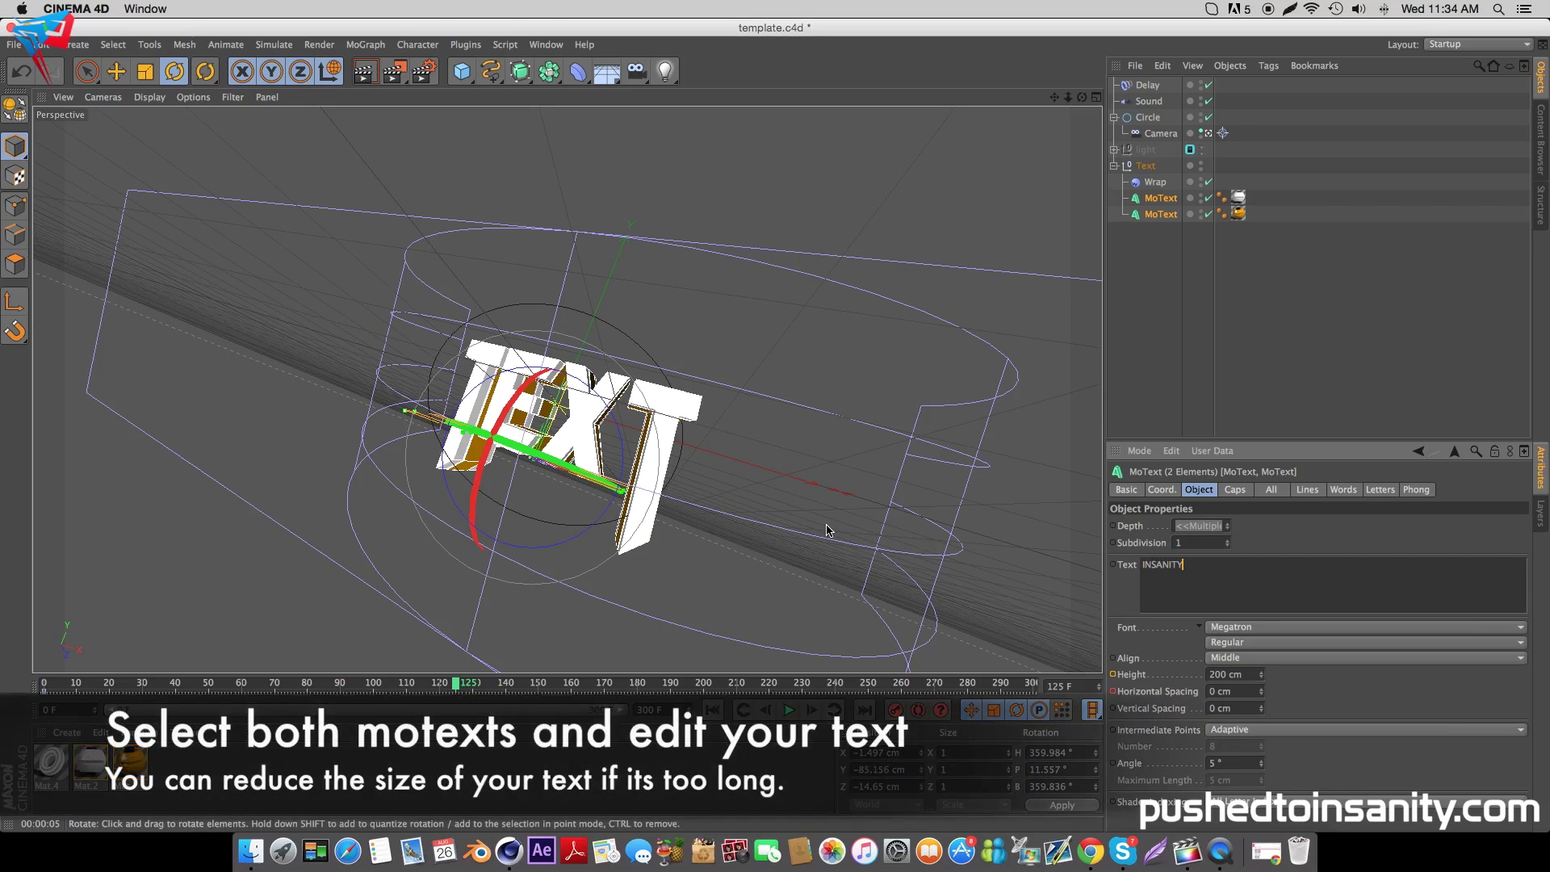
pyautogui.write('Y')
pyautogui.moveTo(472, 684); pyautogui.dragTo(505, 687)
pyautogui.hotkey('ctrl', 'r')
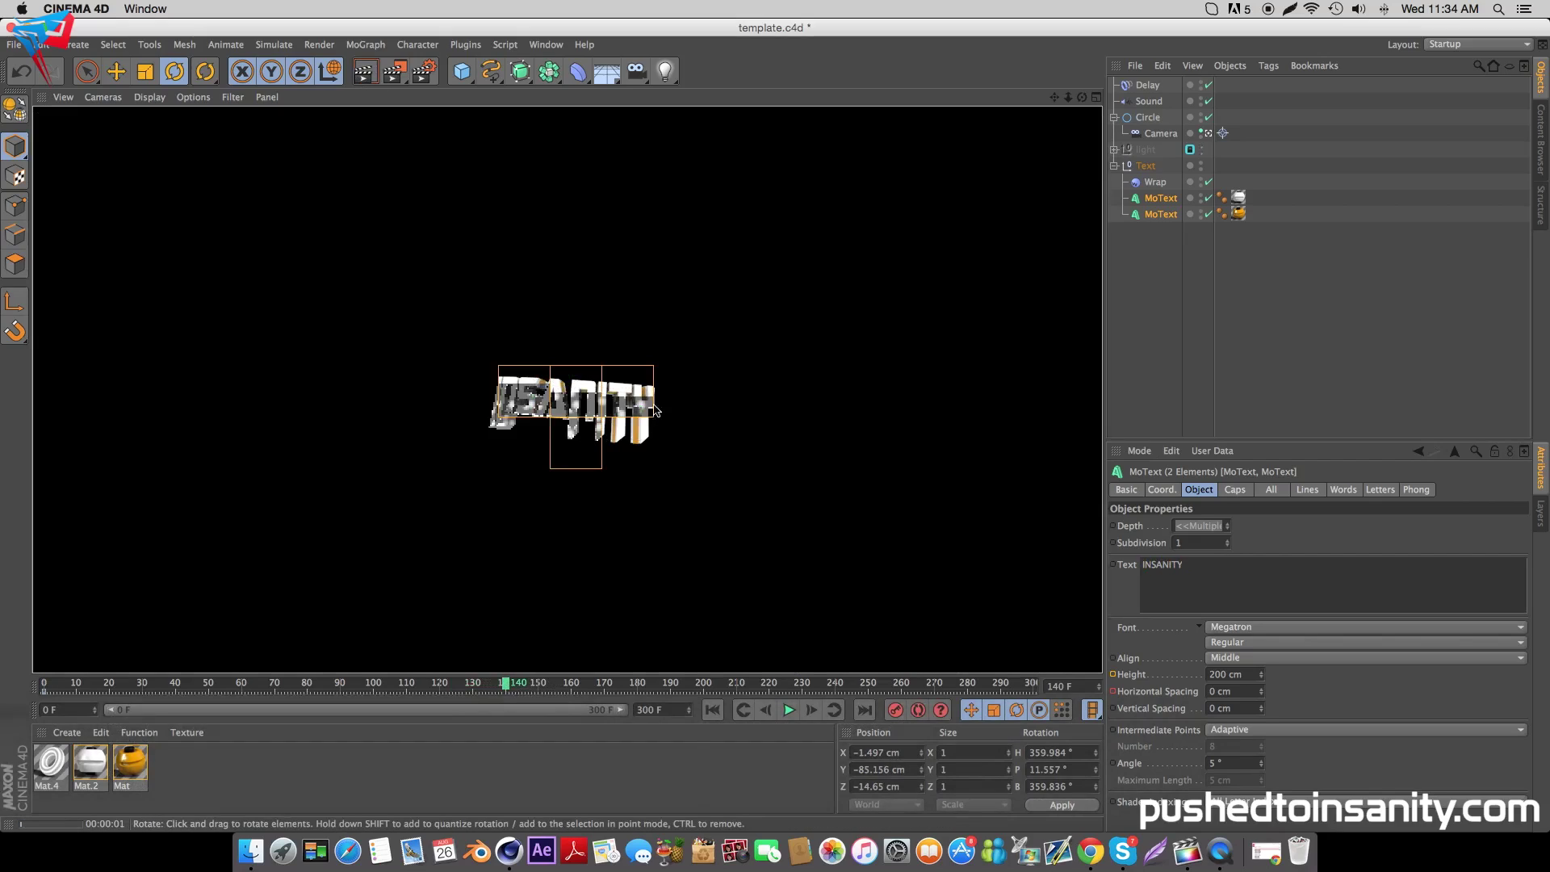
pyautogui.moveTo(509, 686); pyautogui.dragTo(720, 687)
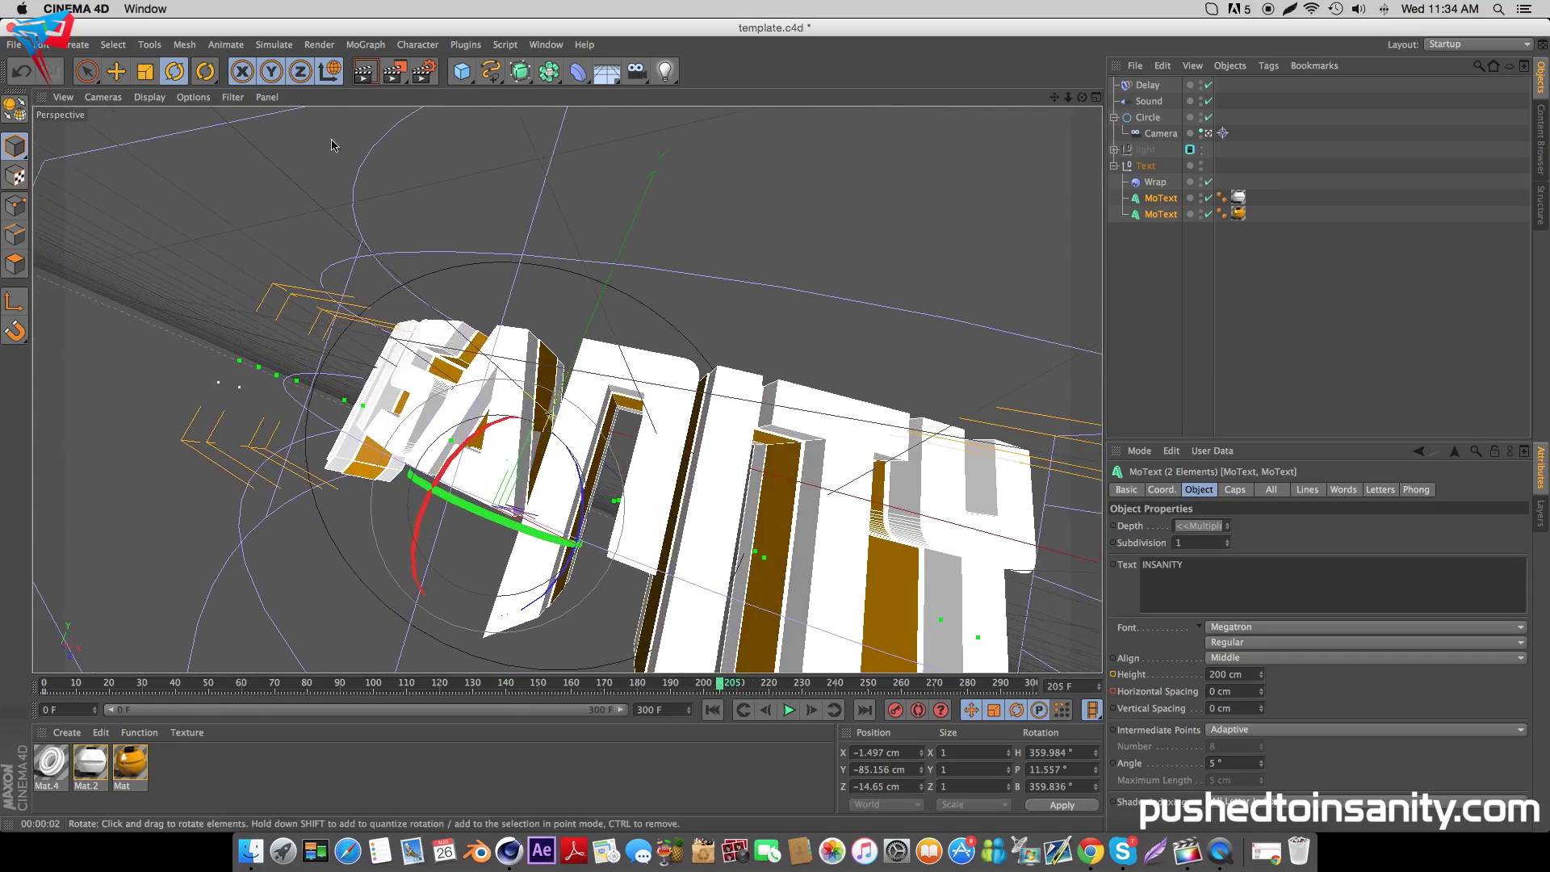
# - Preview-render the INSANITY text, dismiss the updater pop-up and stop the render
pyautogui.click(364, 71)
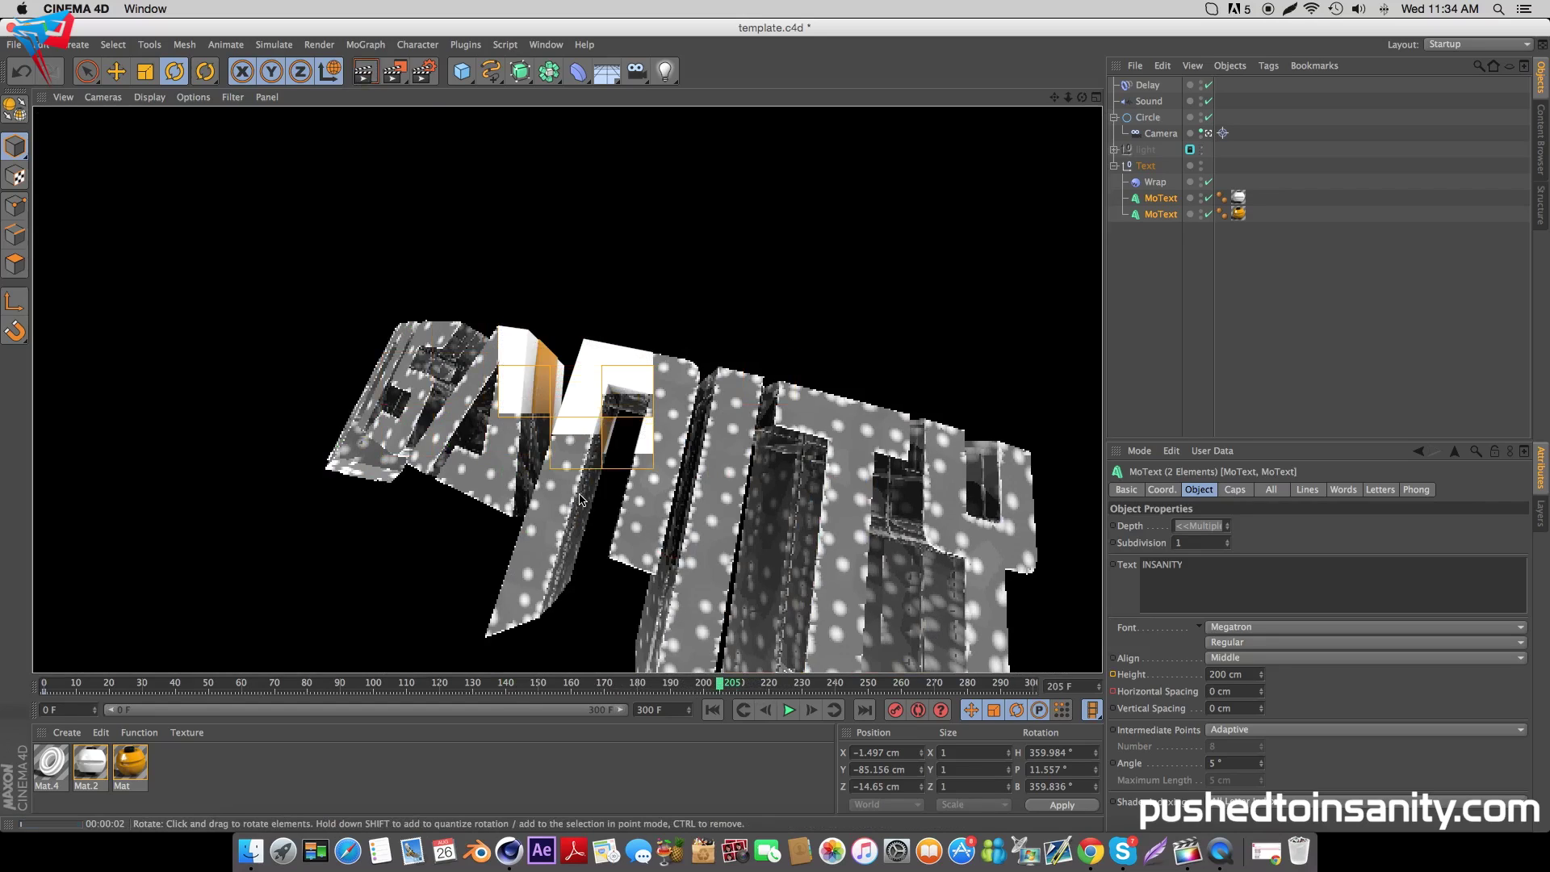
pyautogui.click(736, 590)
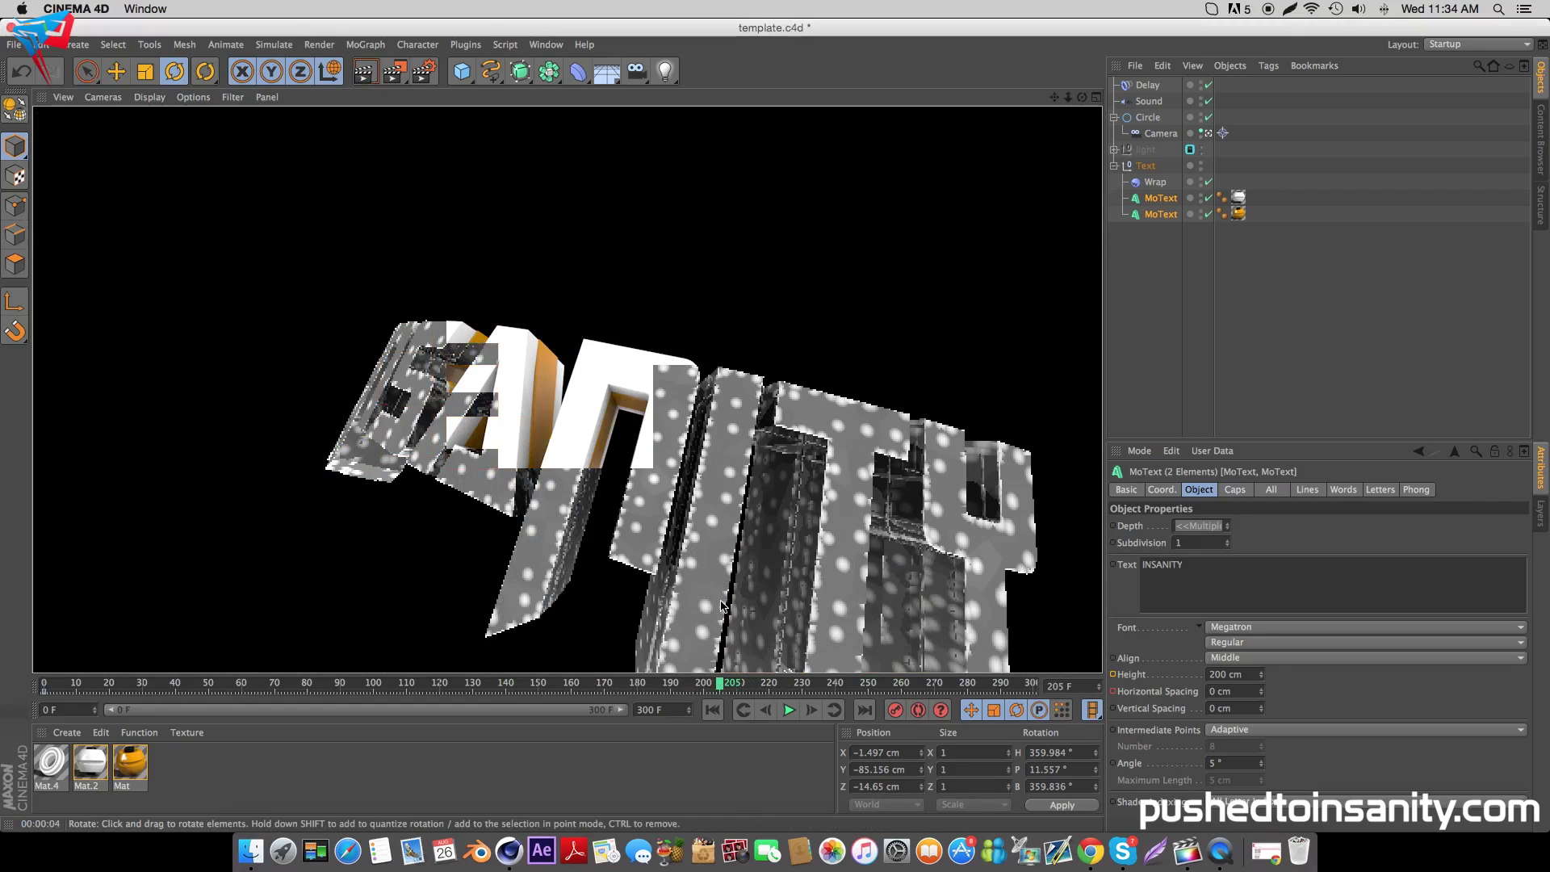
pyautogui.click(248, 767)
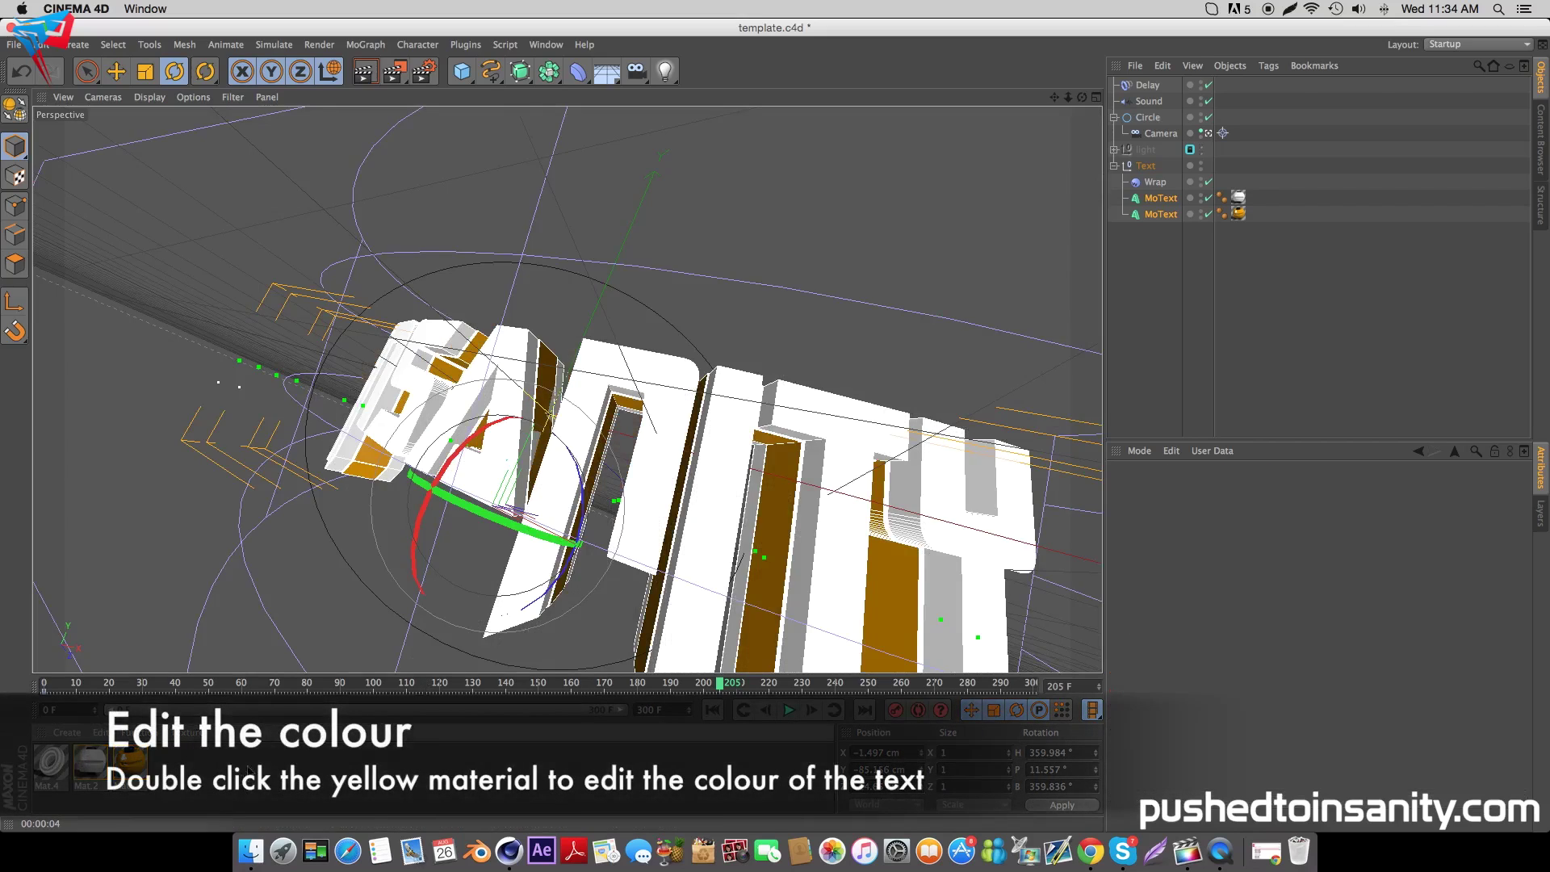
# - Recolour the Mat material green (R 0, G 255, B 8) and render the INSANITY preview
pyautogui.doubleClick(129, 767)
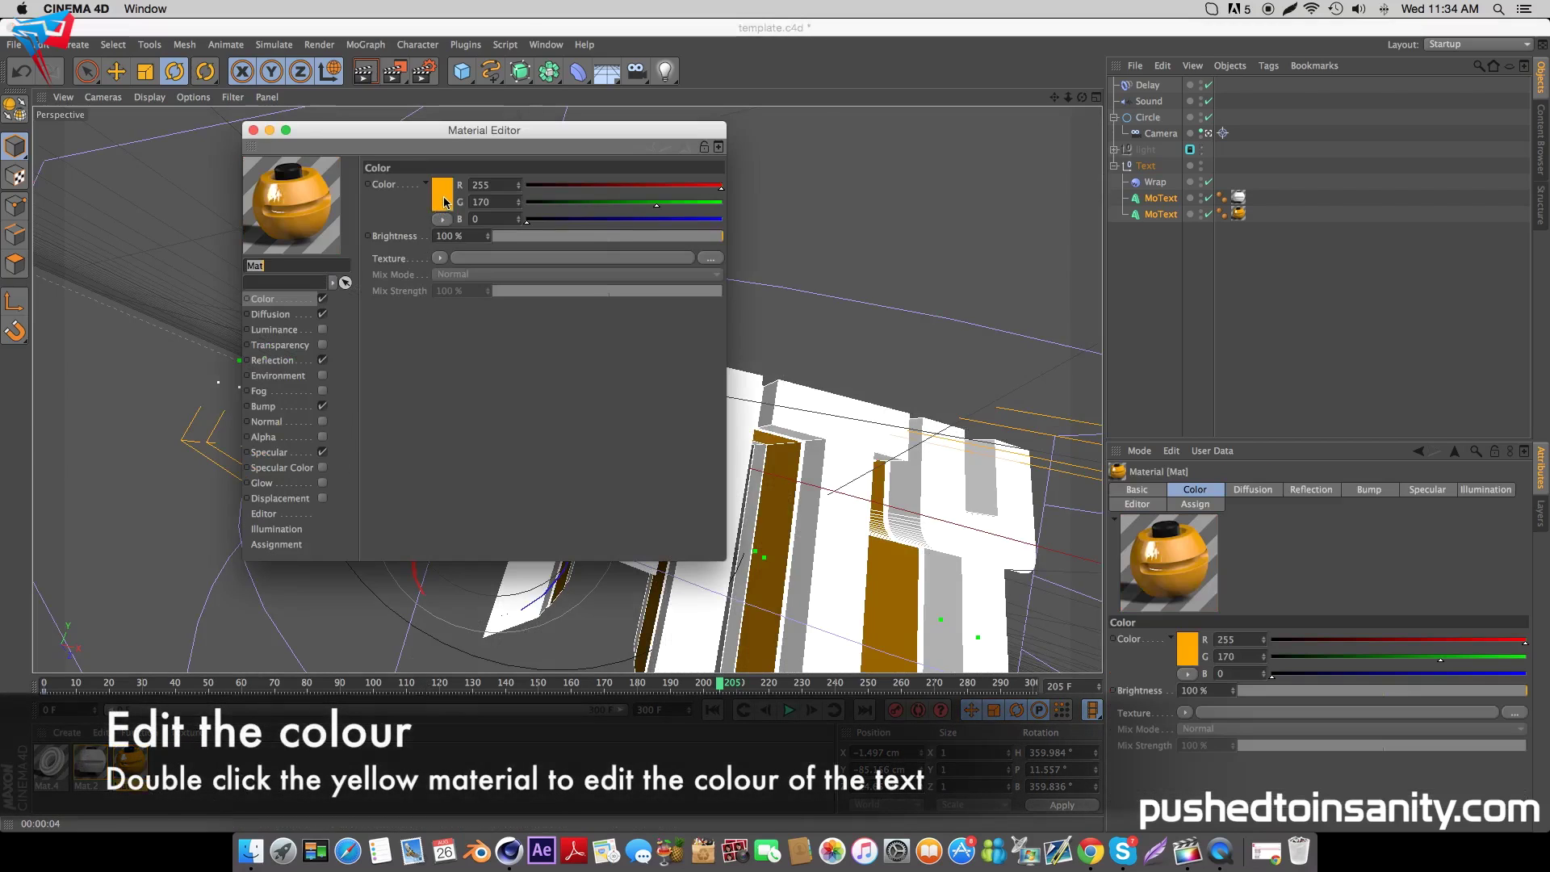
pyautogui.click(371, 181)
pyautogui.click(460, 146)
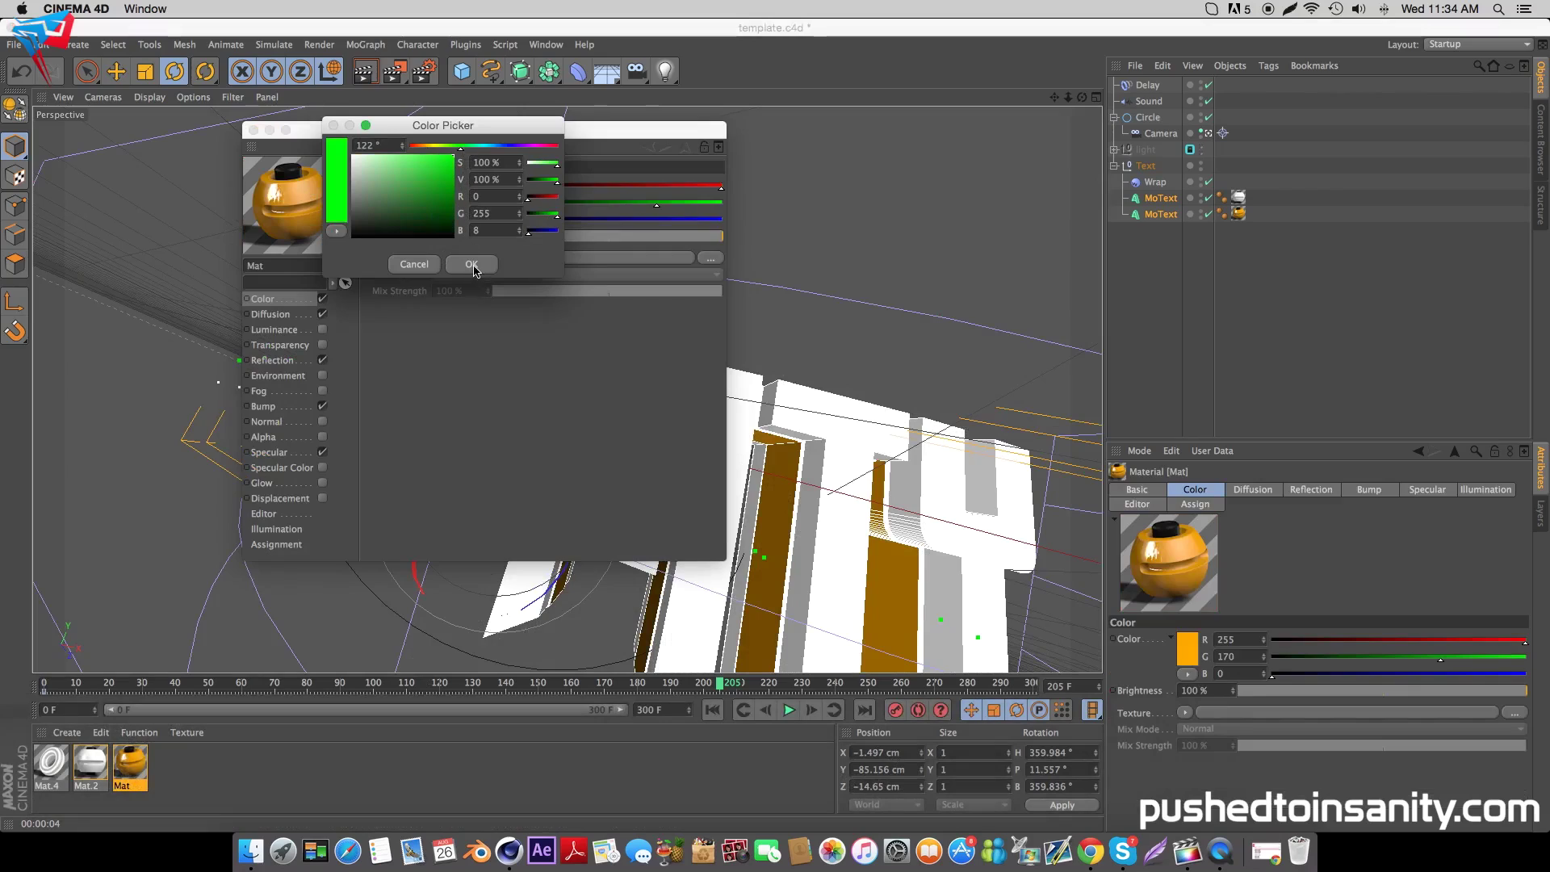
pyautogui.click(471, 264)
pyautogui.click(289, 359)
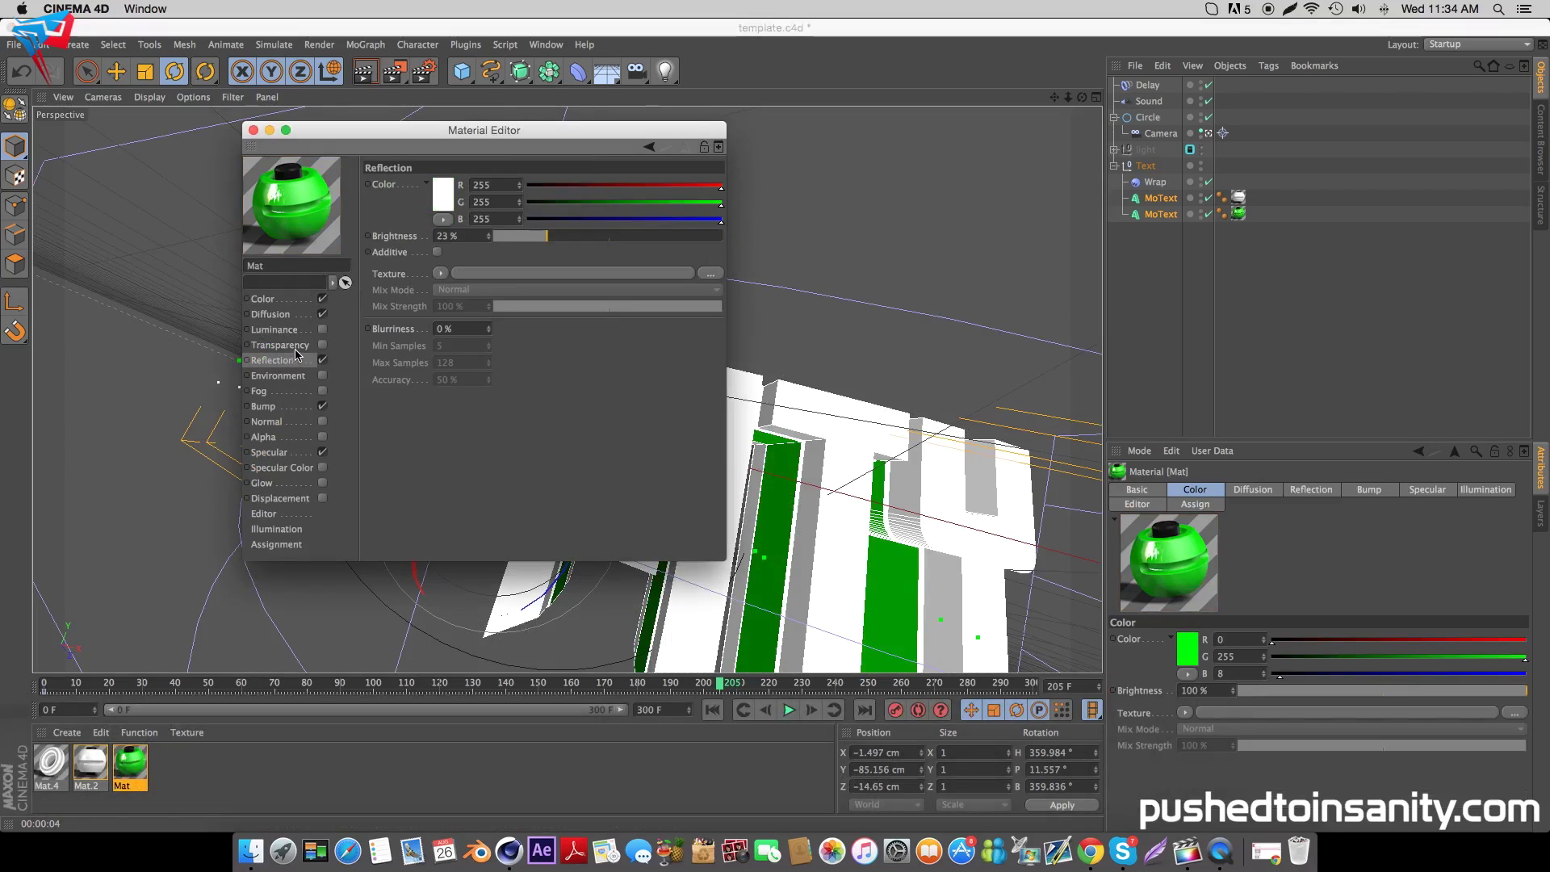
pyautogui.click(253, 130)
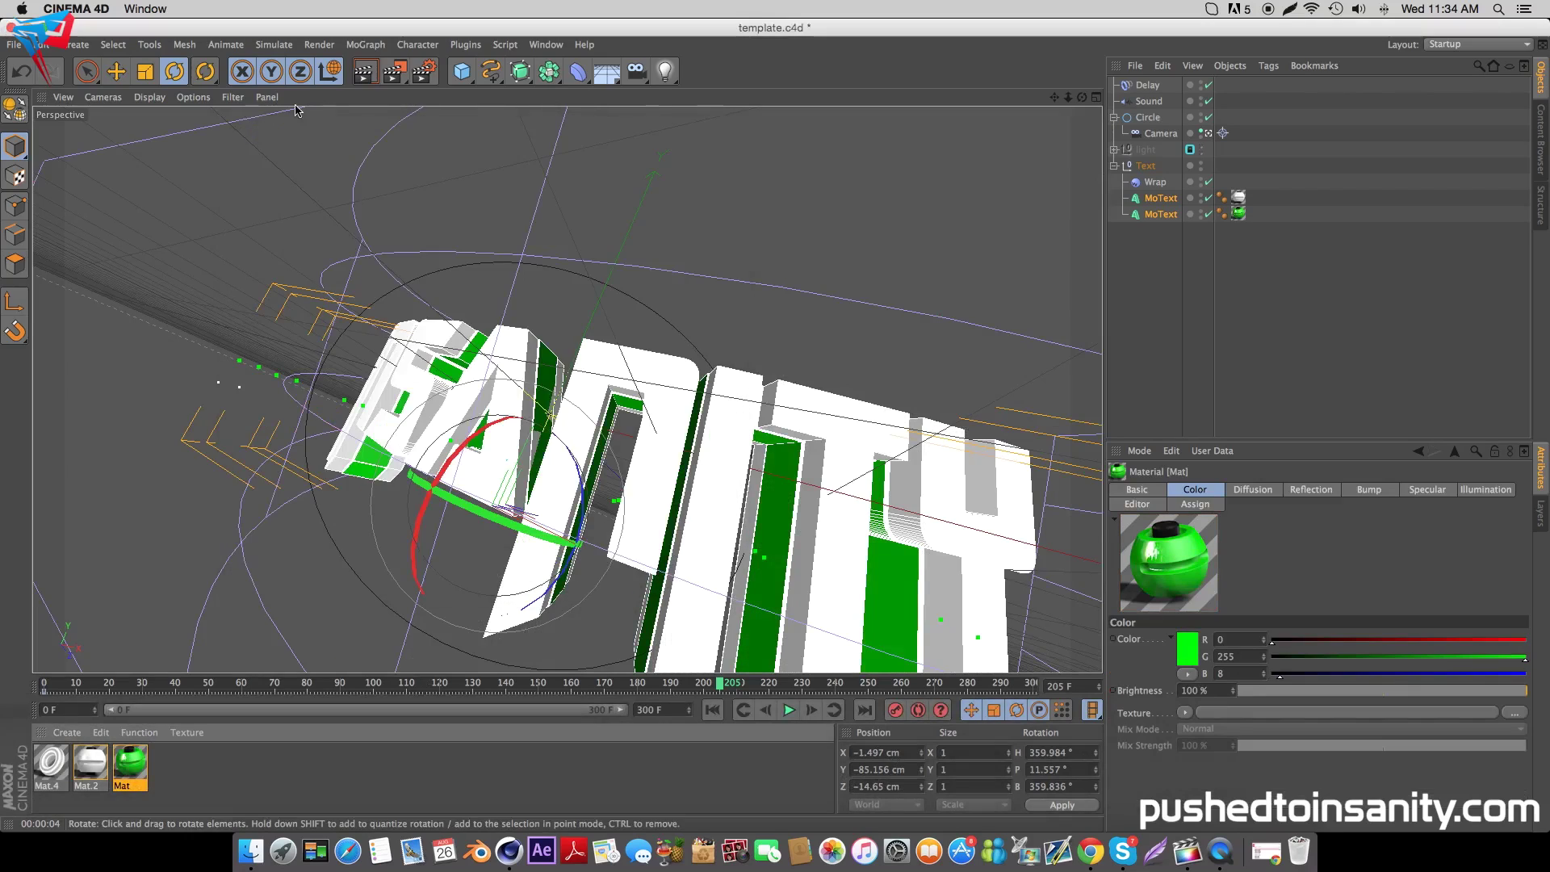
pyautogui.click(364, 70)
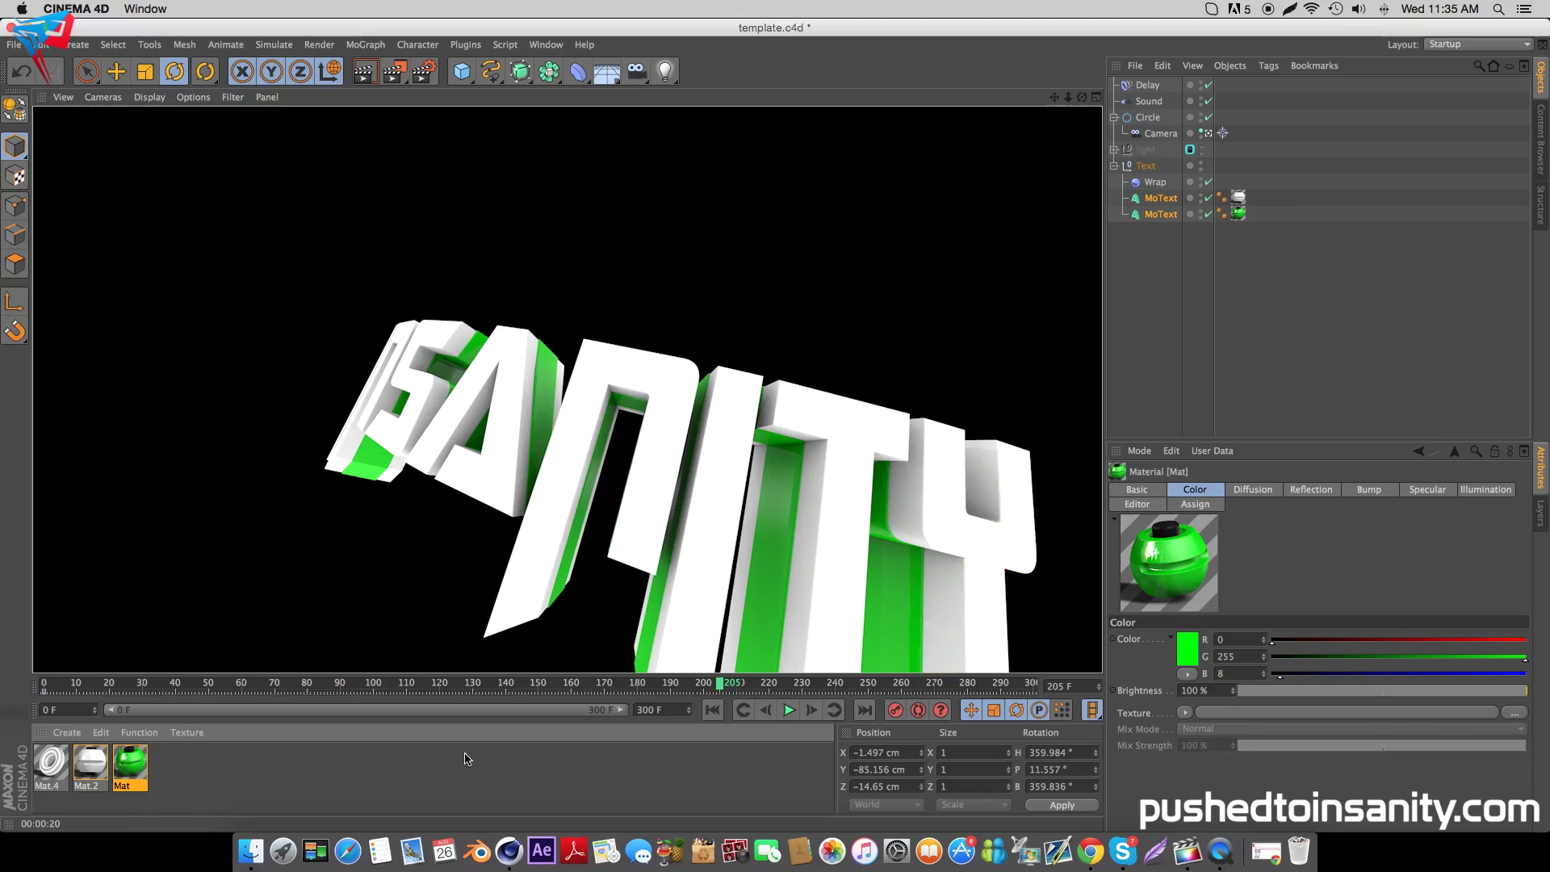
# - Change the Mat material colour to pure red (255, 0, 0)
pyautogui.moveTo(260, 684)
pyautogui.mouseDown()
pyautogui.moveTo(159, 670)
pyautogui.moveTo(274, 683)
pyautogui.mouseUp()
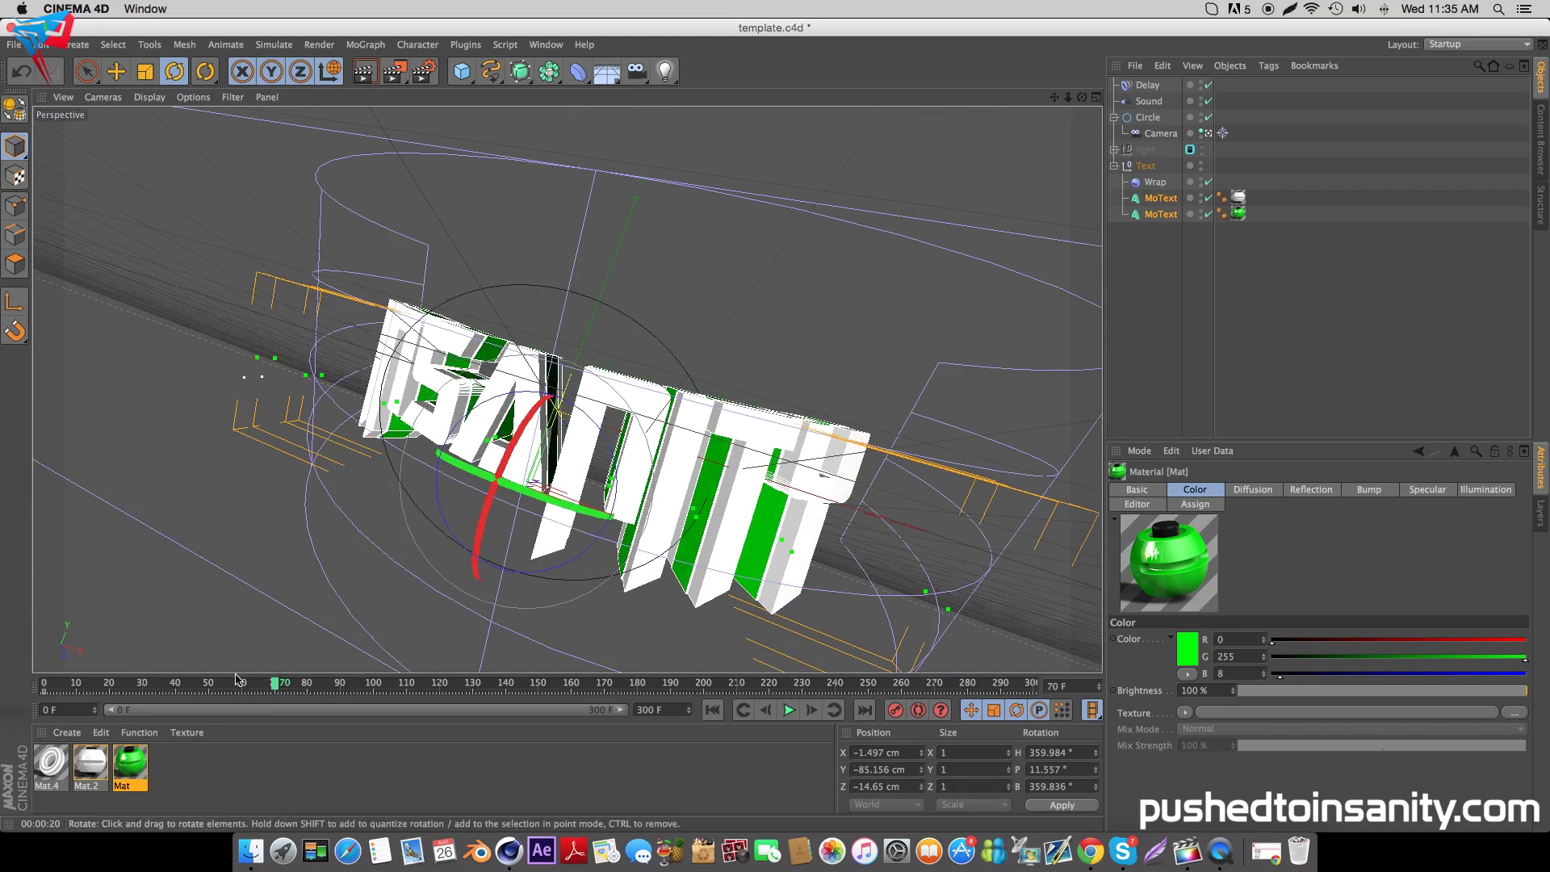
pyautogui.doubleClick(129, 769)
pyautogui.click(295, 279)
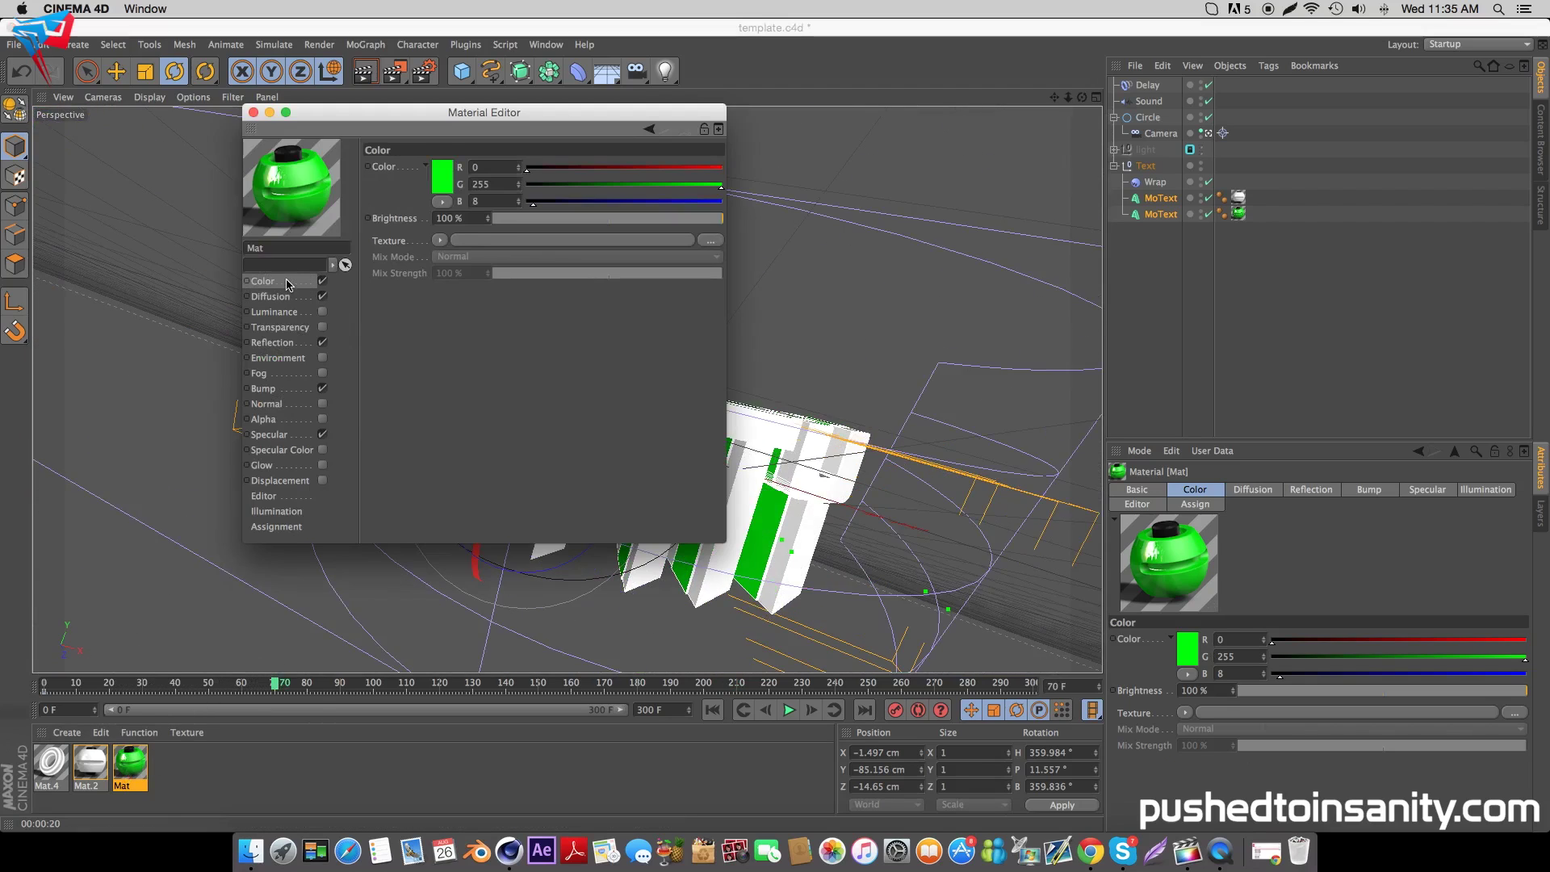
pyautogui.click(436, 182)
pyautogui.moveTo(436, 128); pyautogui.dragTo(381, 134)
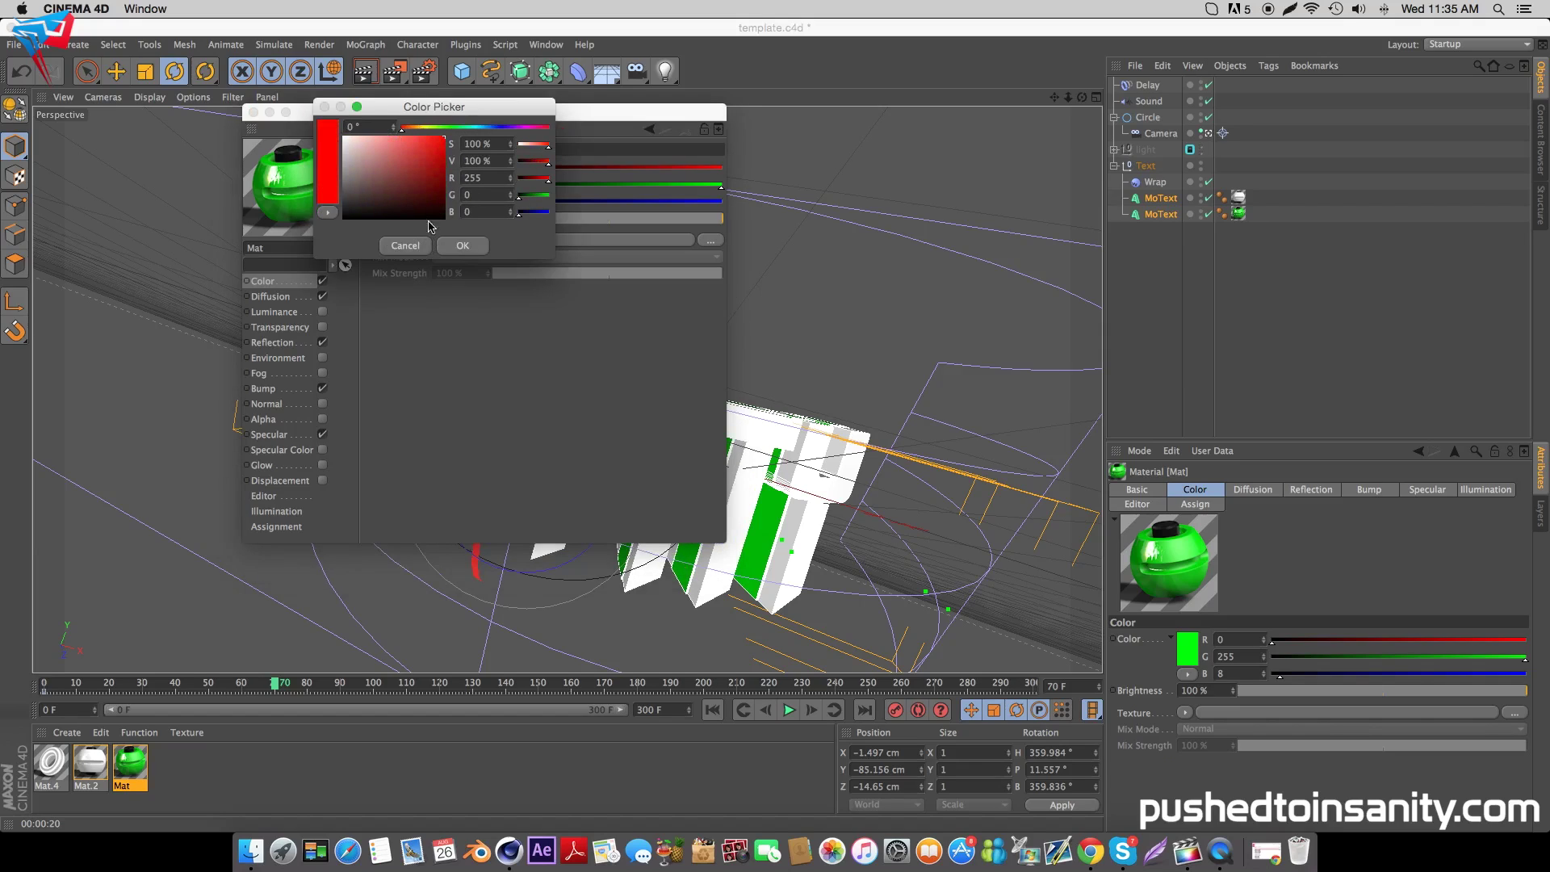
pyautogui.click(462, 245)
pyautogui.click(252, 112)
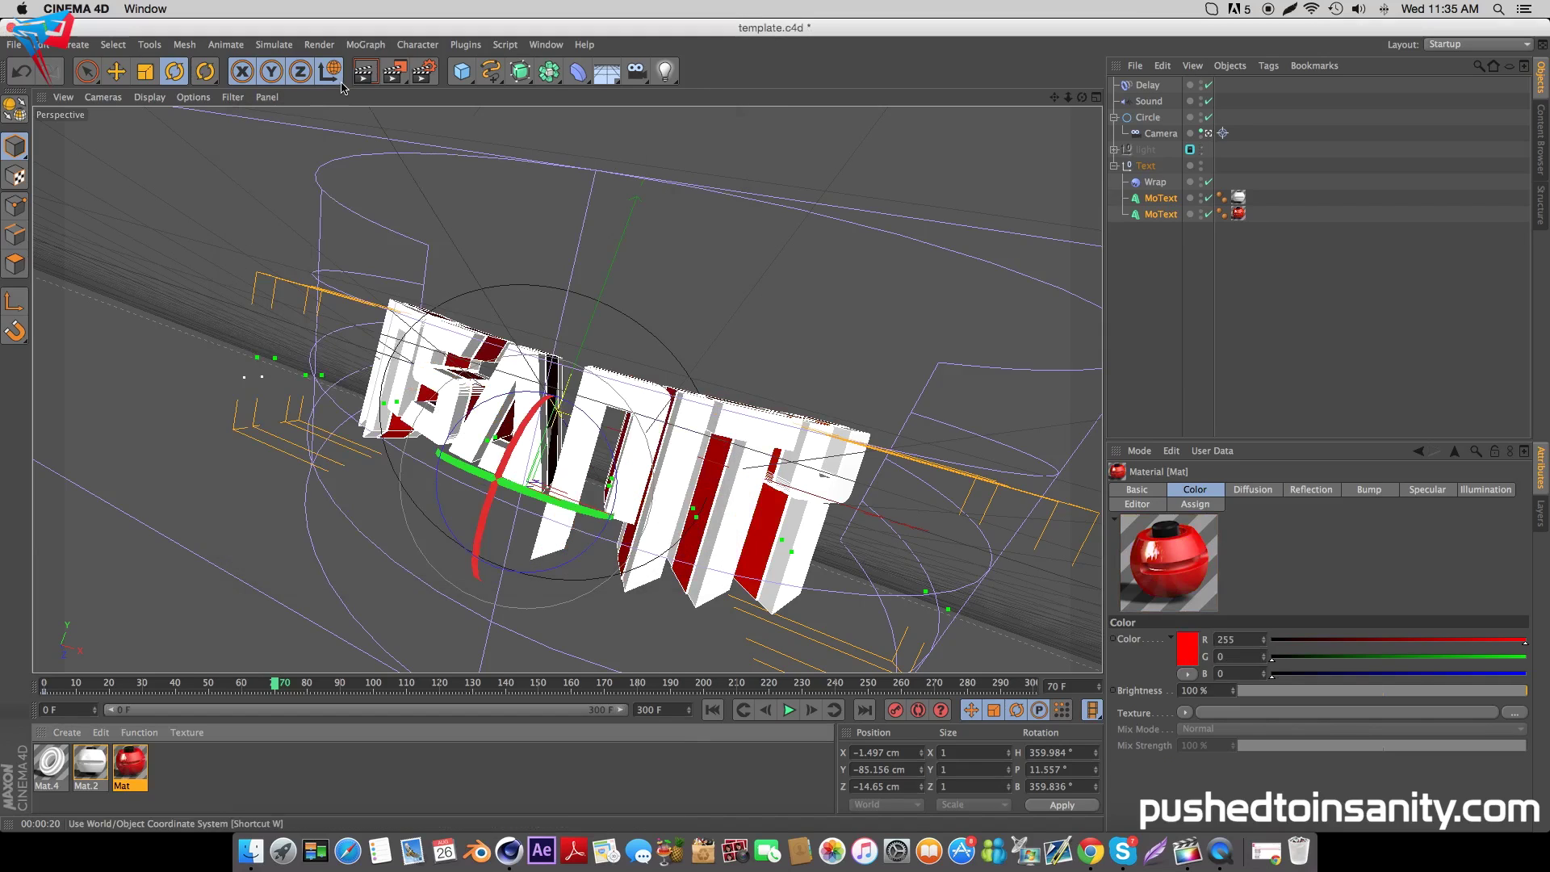
# - Preview-render the red text, scrub to later frames and bring up Render Settings
pyautogui.click(362, 73)
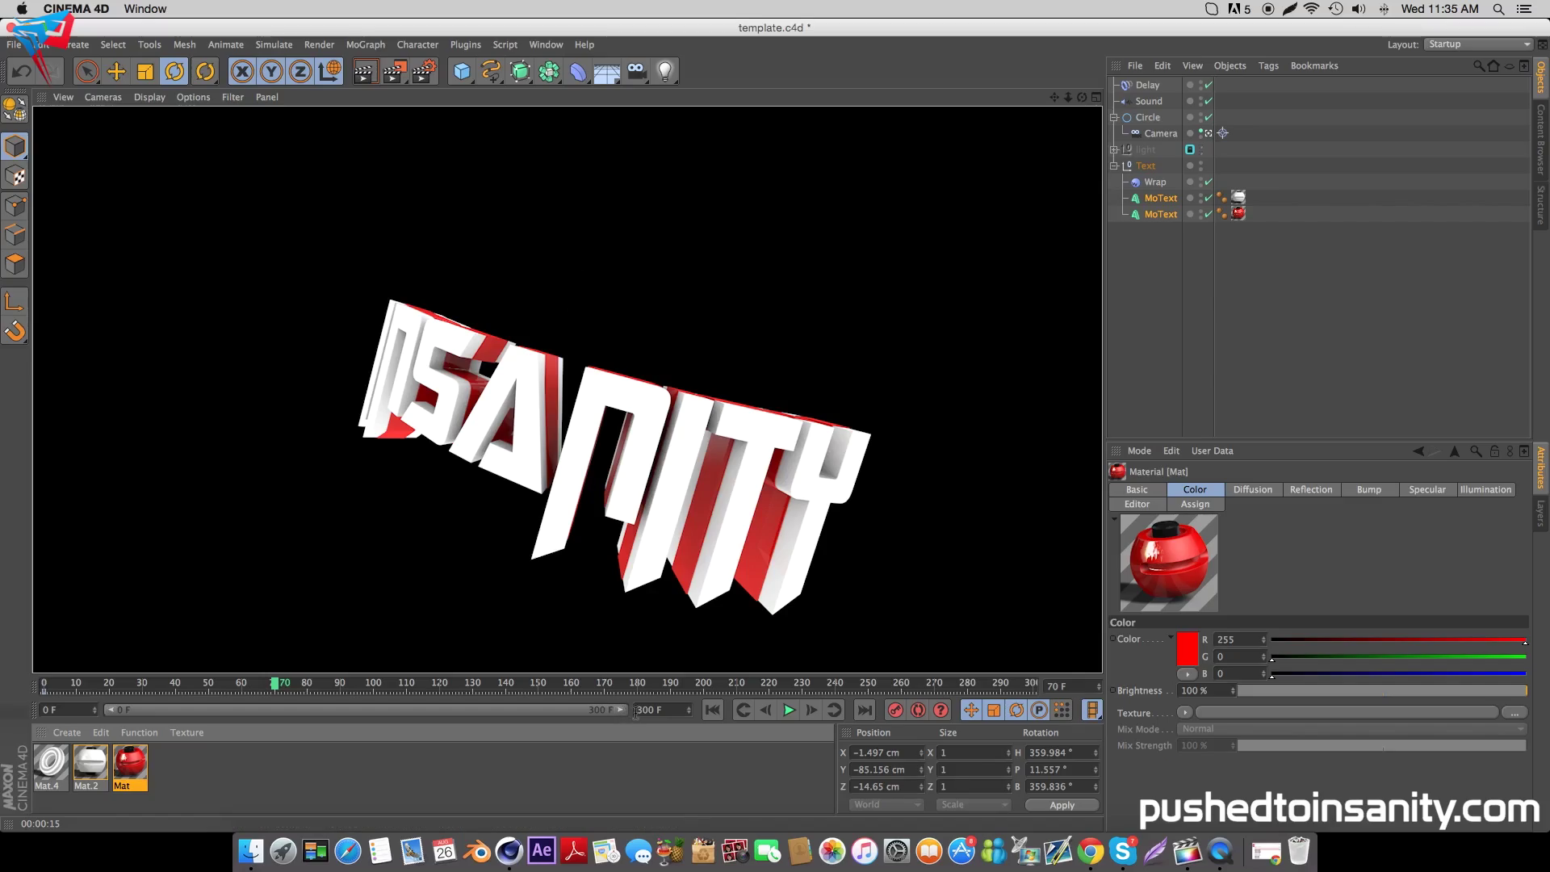
pyautogui.moveTo(312, 673); pyautogui.dragTo(581, 683)
pyautogui.click(424, 71)
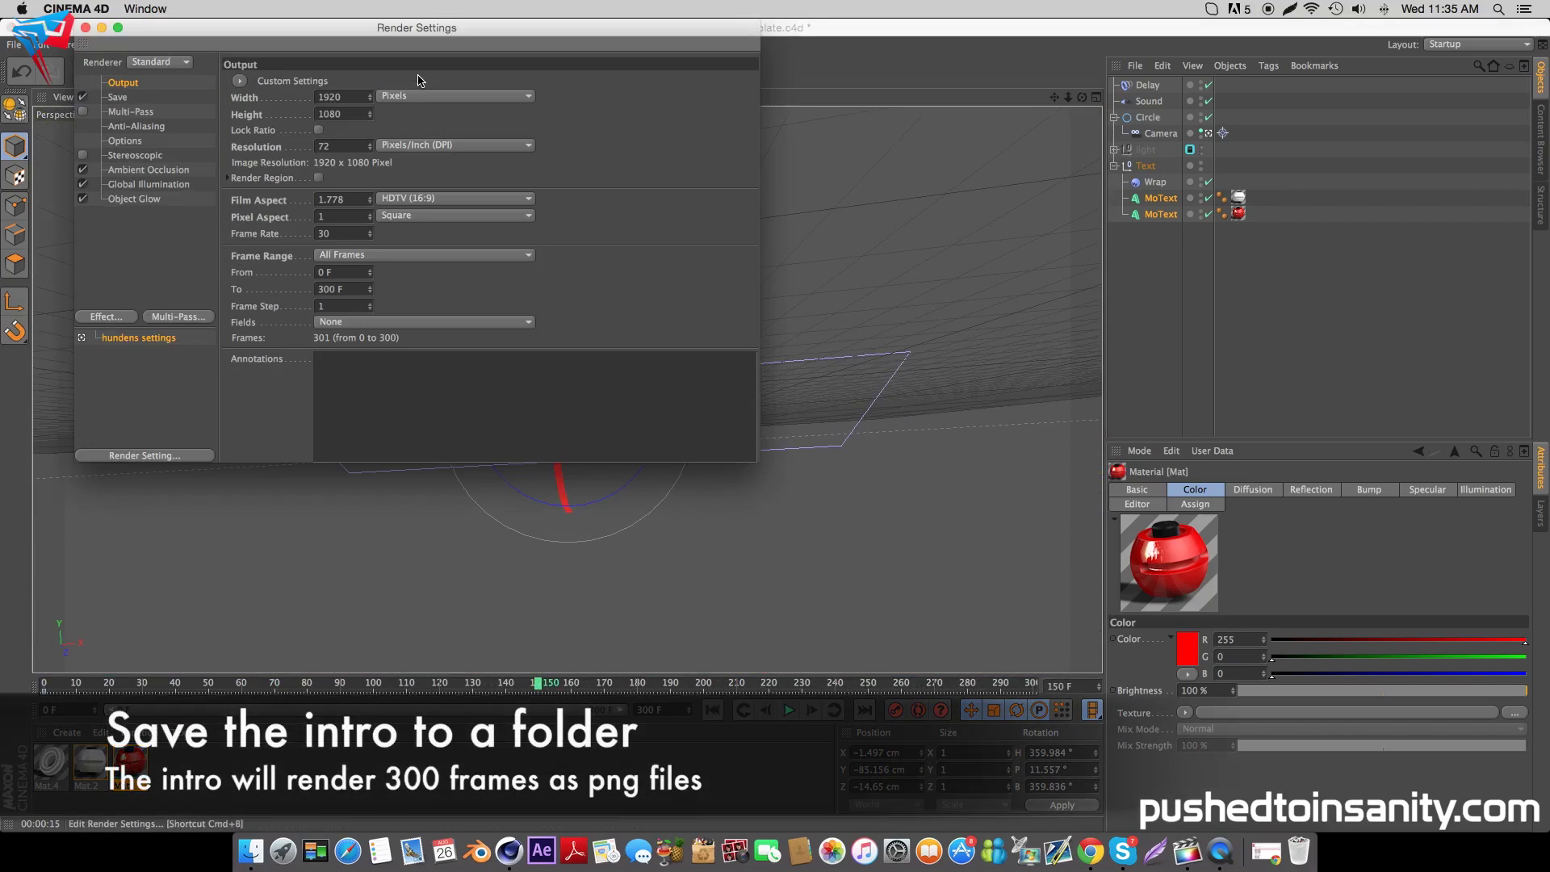
# - Set the render output to PNG files named 'epic chill intro' in the FREE INTRO TEMPLATE folder
pyautogui.click(136, 99)
pyautogui.click(738, 112)
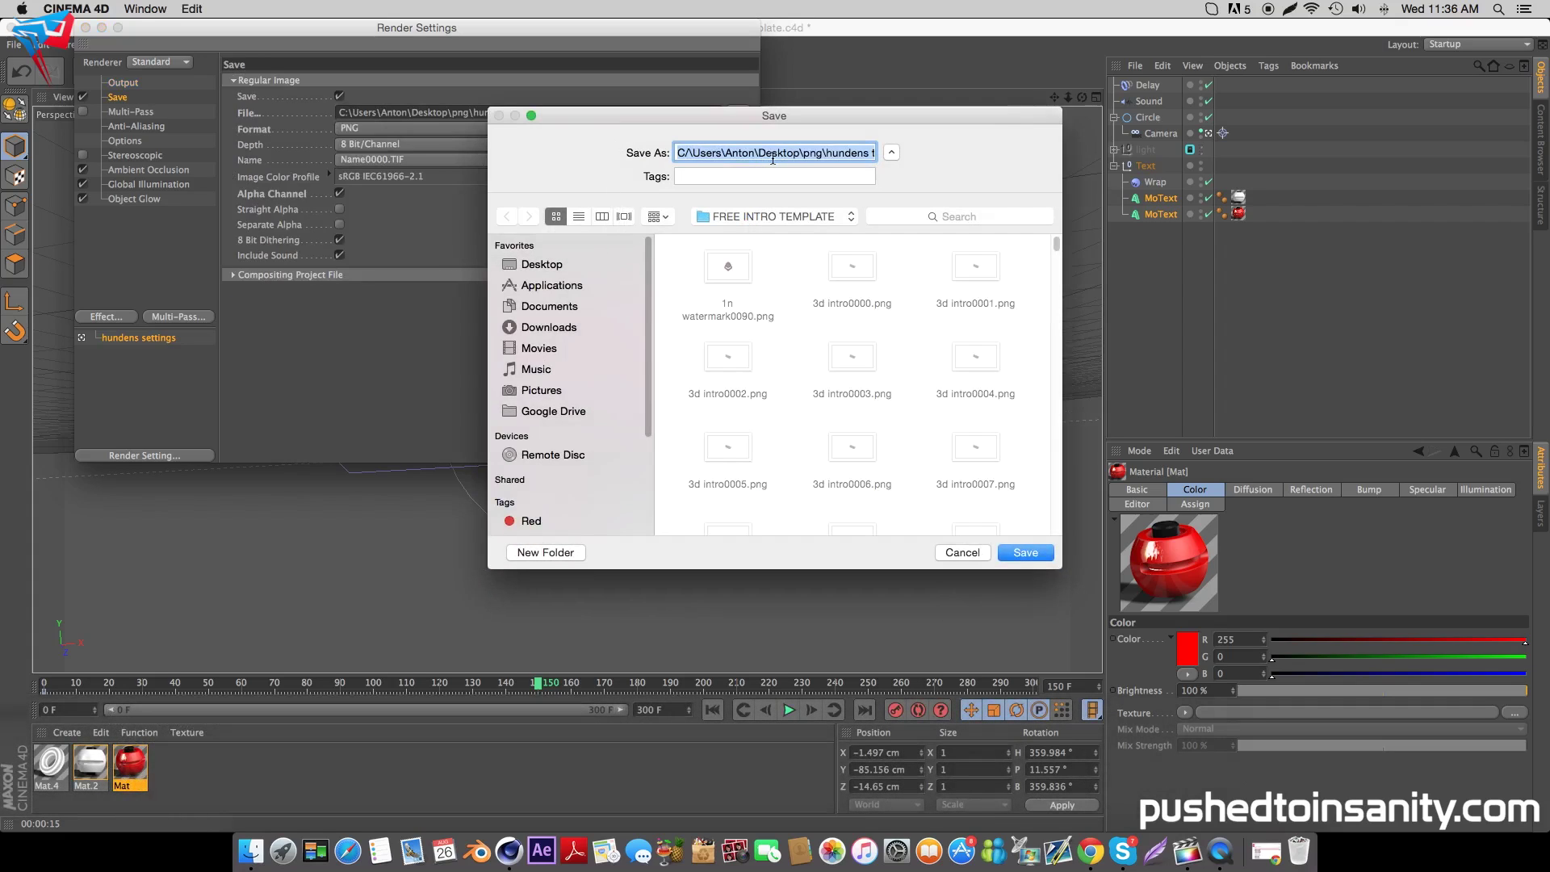
pyautogui.write('epic chill intro')
pyautogui.press('Return')
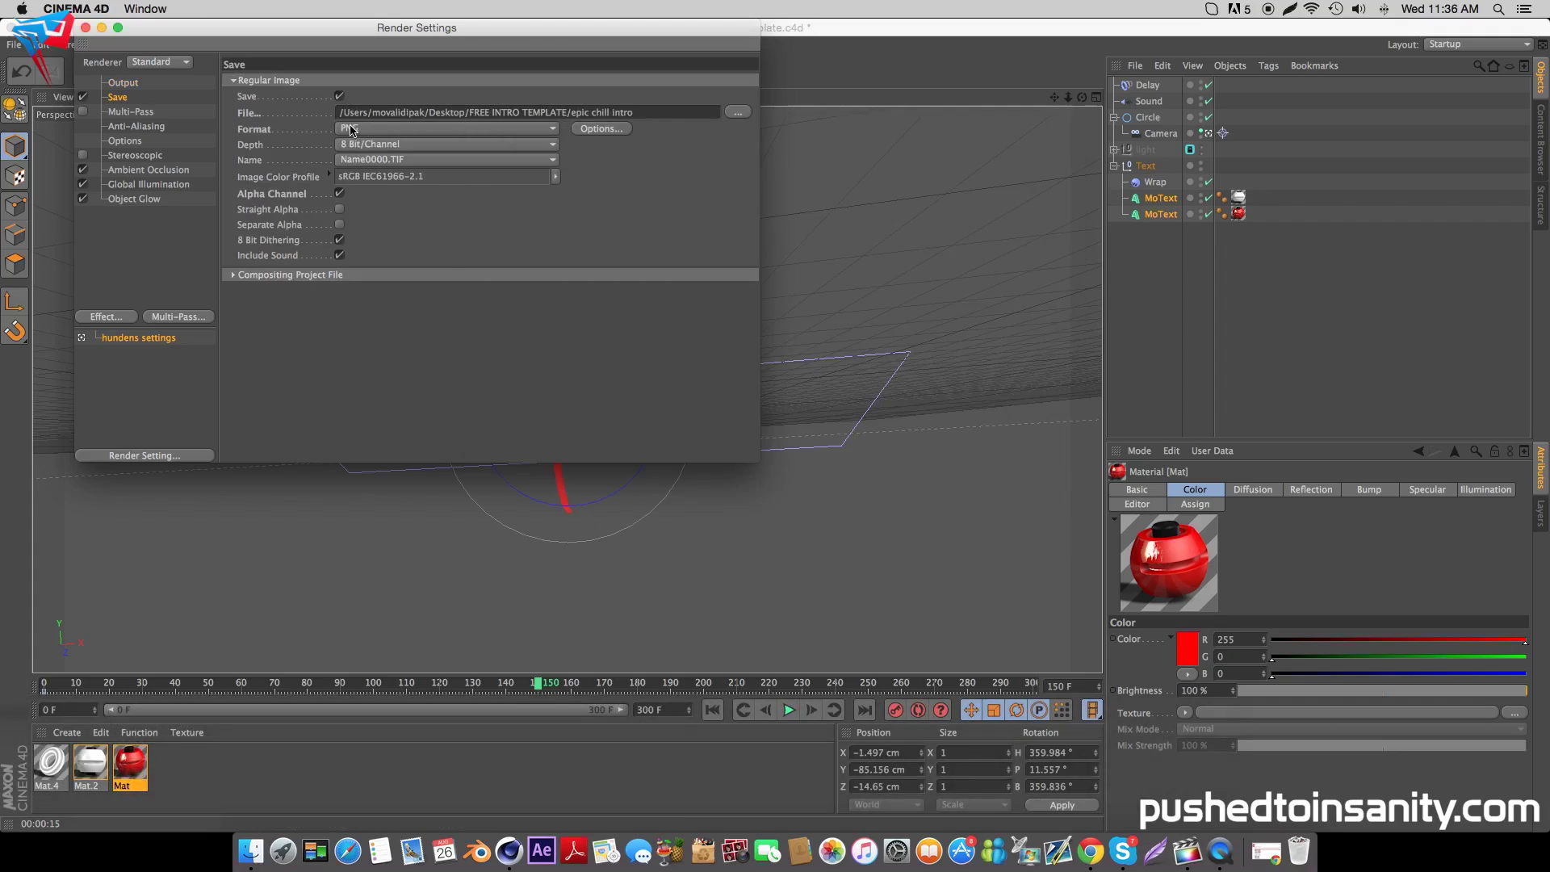
pyautogui.click(84, 28)
# - Render the full 301-frame animation to the Picture Viewer, zoomed out to show the whole frame
pyautogui.click(401, 78)
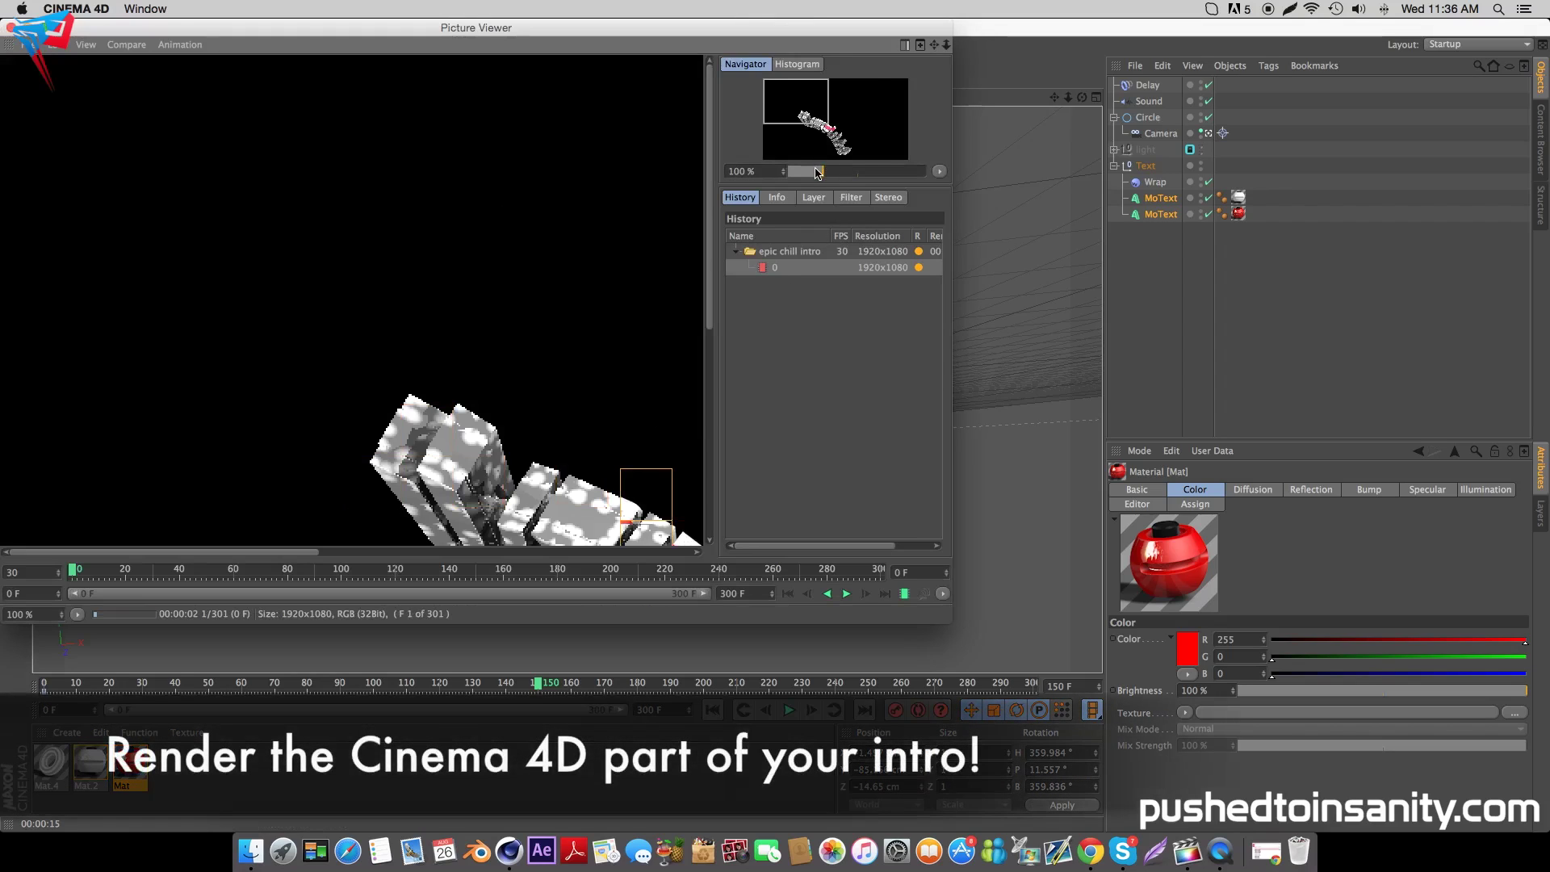
pyautogui.click(817, 173)
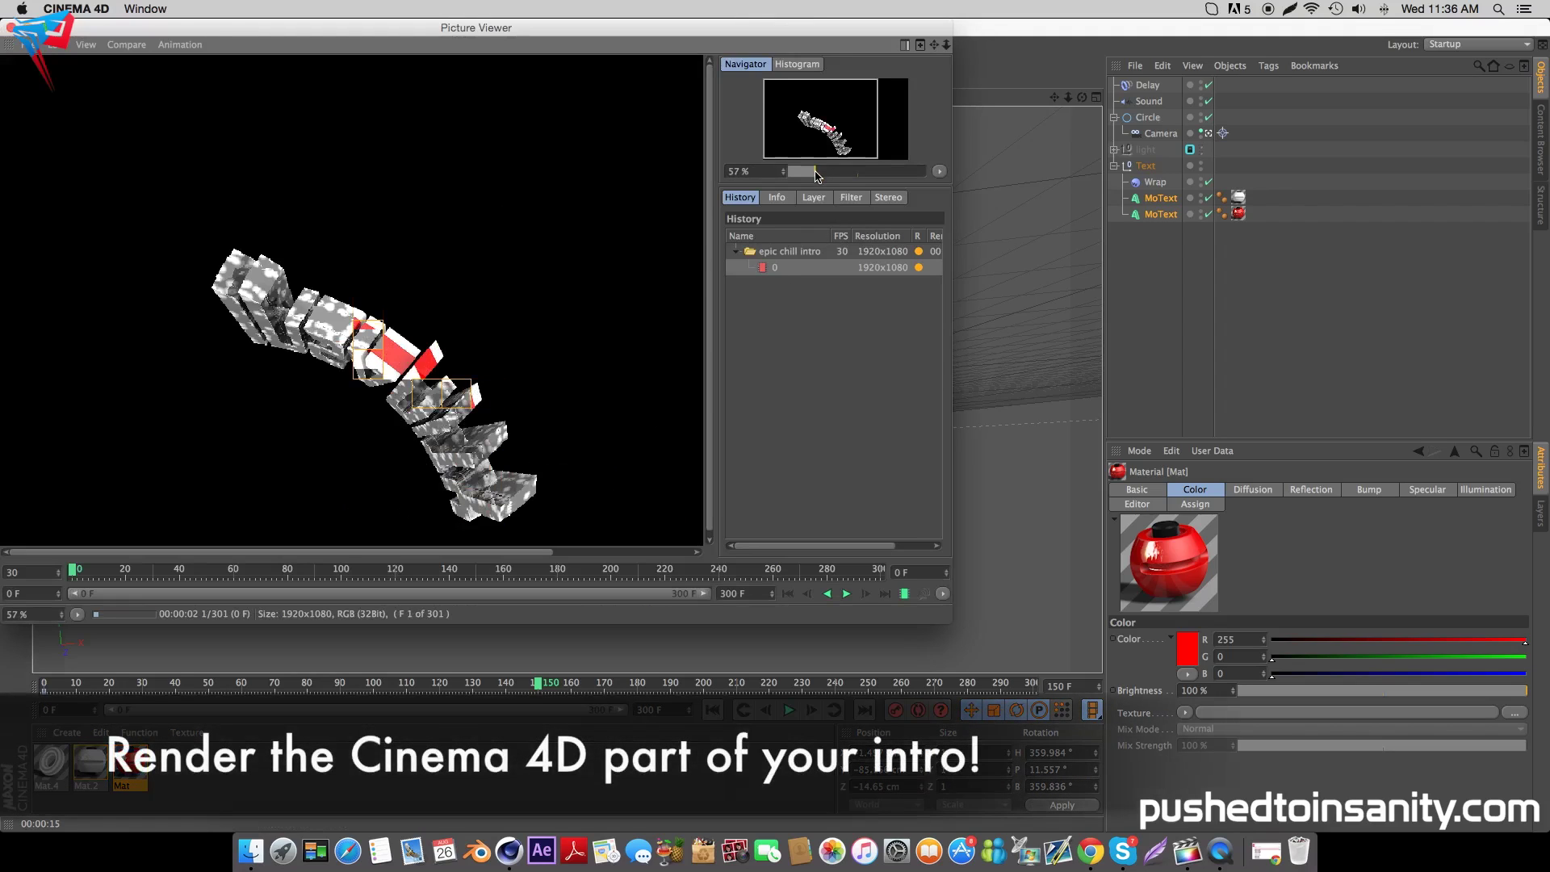
pyautogui.click(813, 173)
pyautogui.click(813, 174)
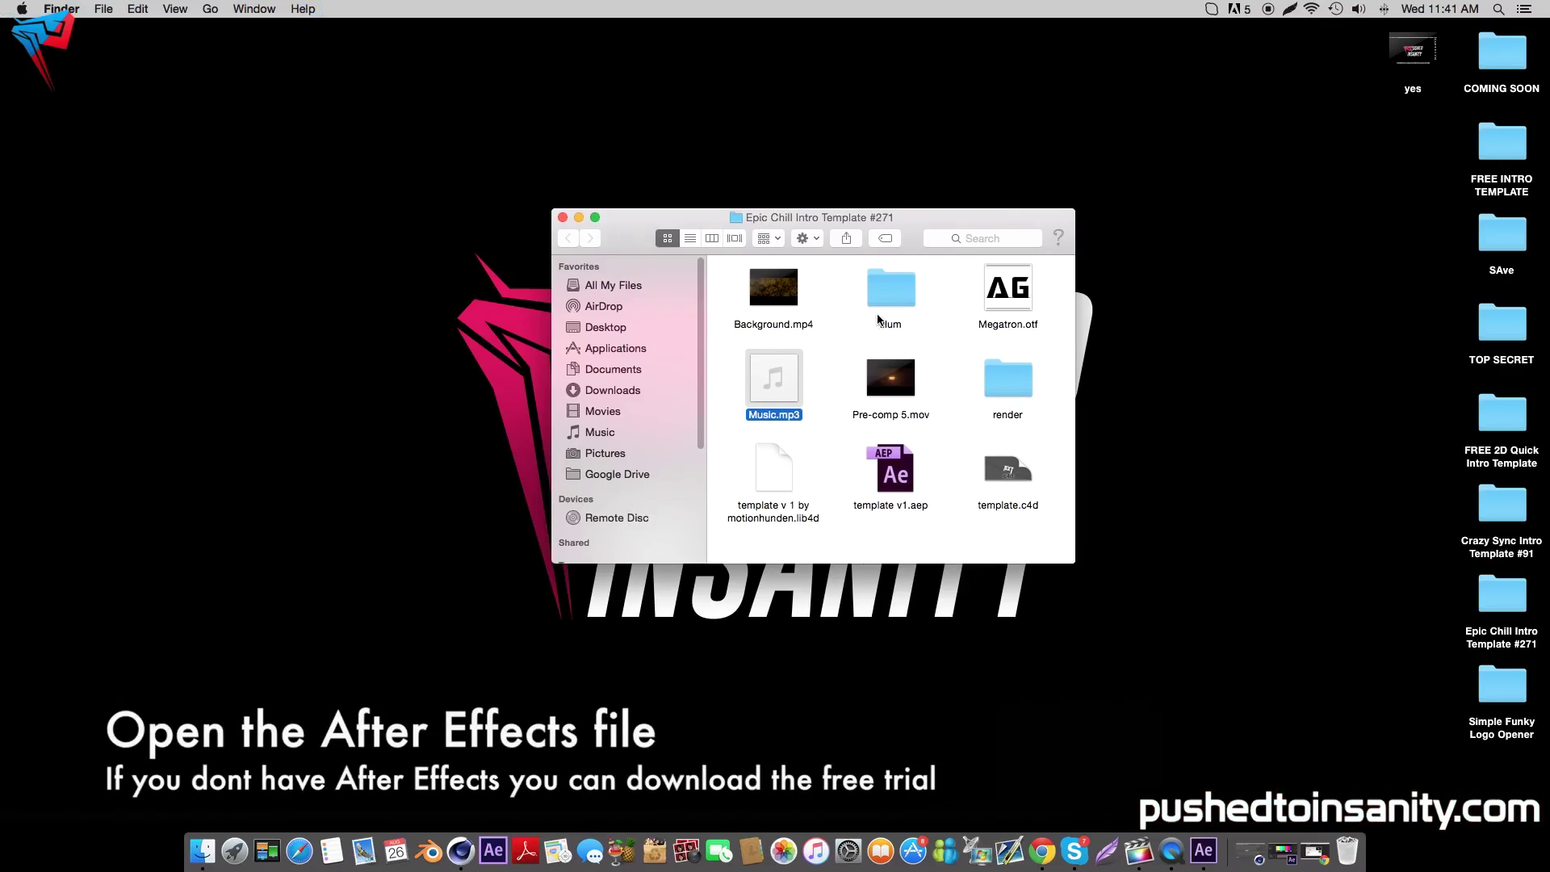
# - Open template v1.aep from the template folder in After Effects
pyautogui.click(933, 336)
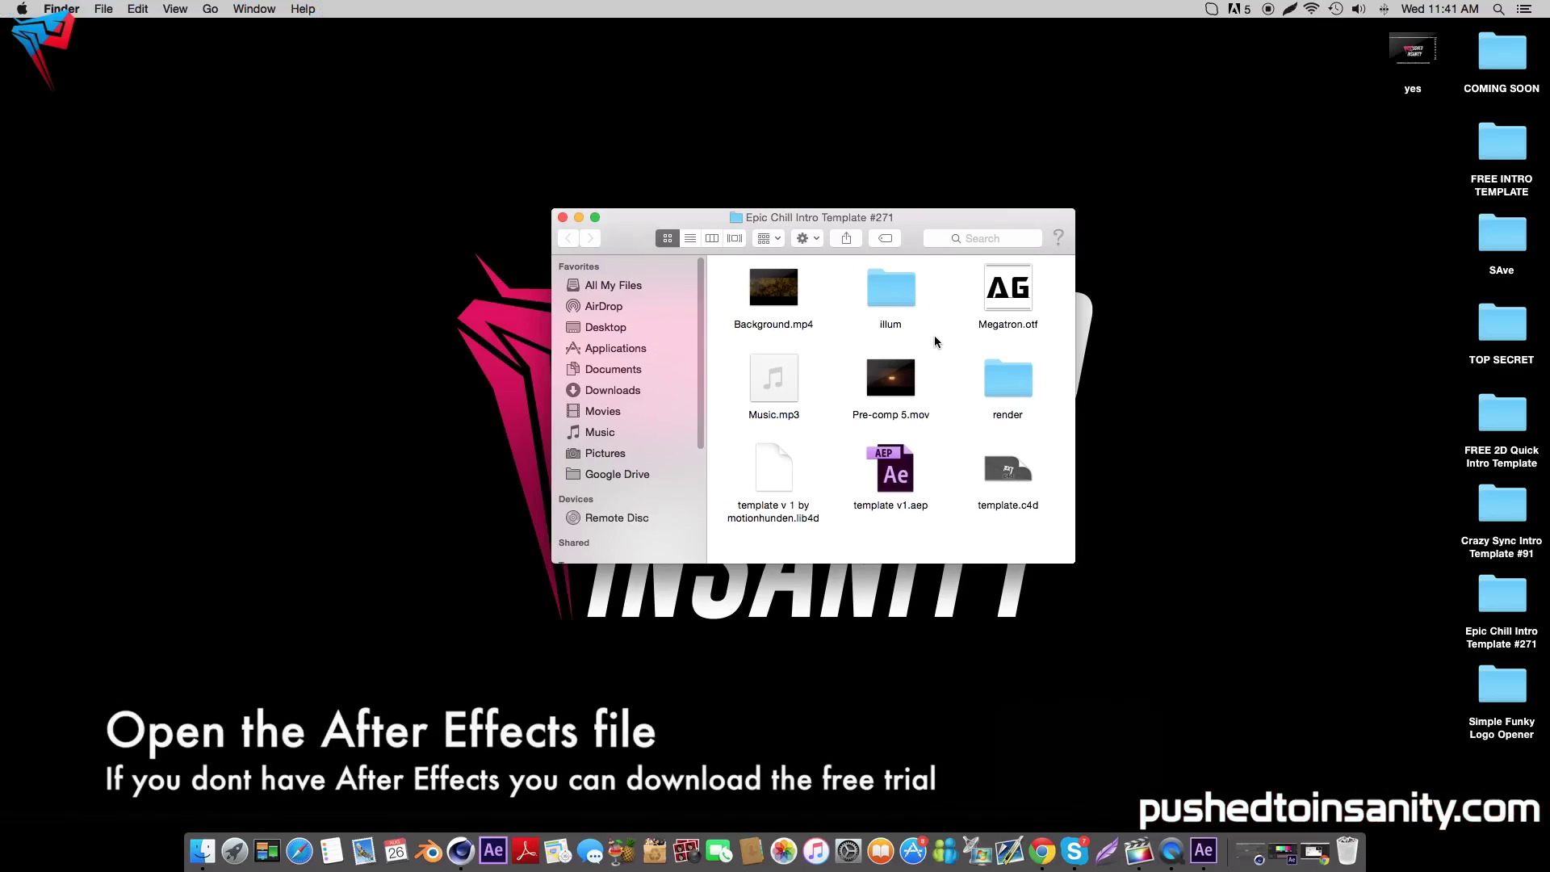
pyautogui.doubleClick(895, 476)
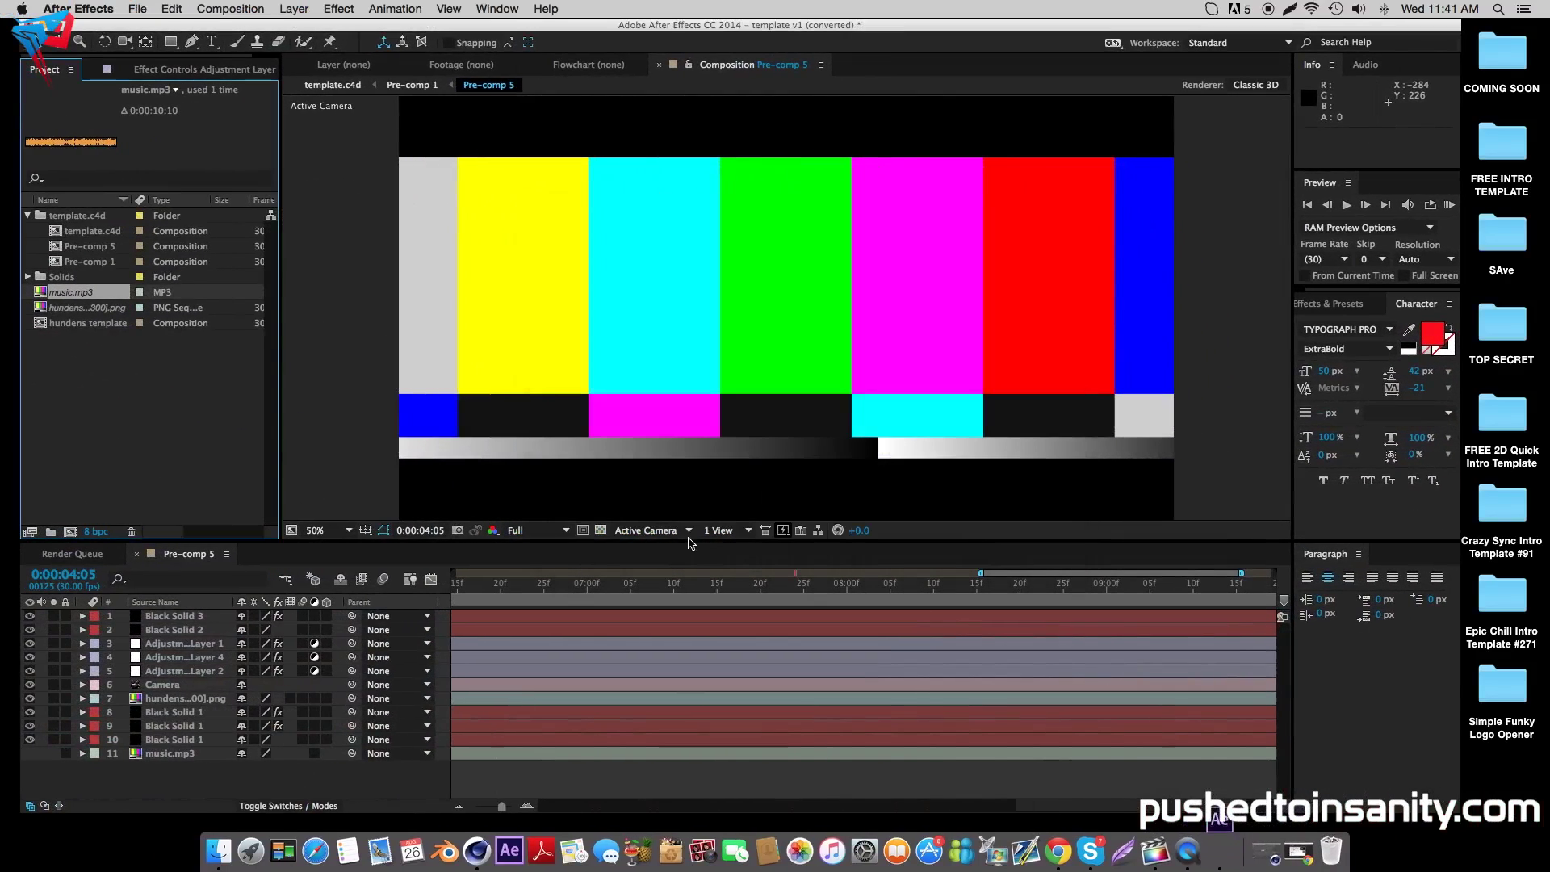
pyautogui.click(192, 436)
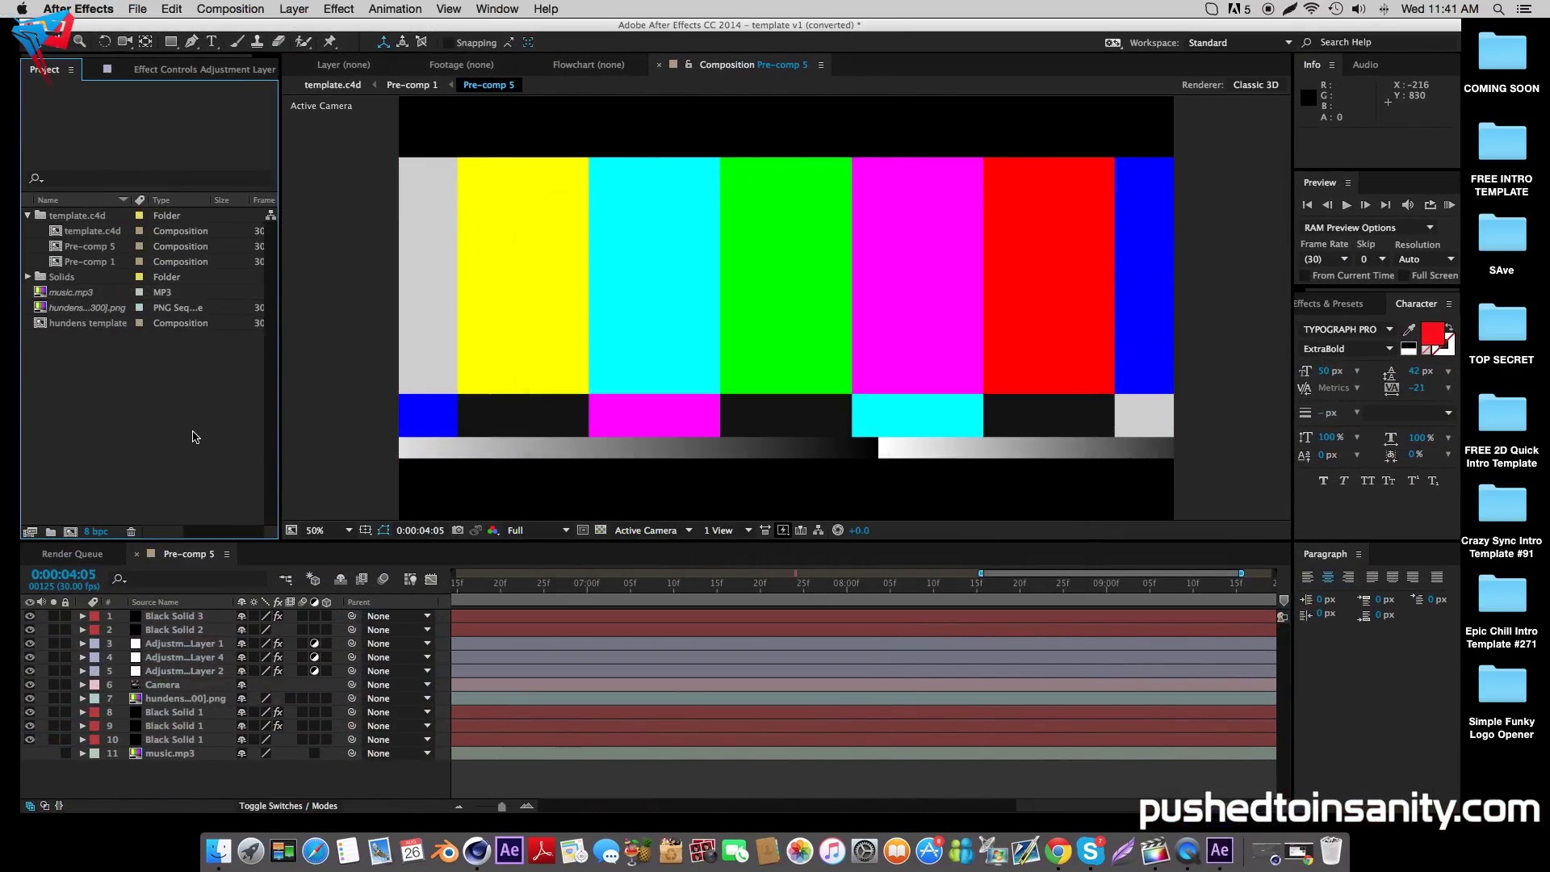
# - Replace the missing music.mp3 footage with Desktop > Epic Chill Intro Template #271 > Music.mp3
pyautogui.click(73, 294)
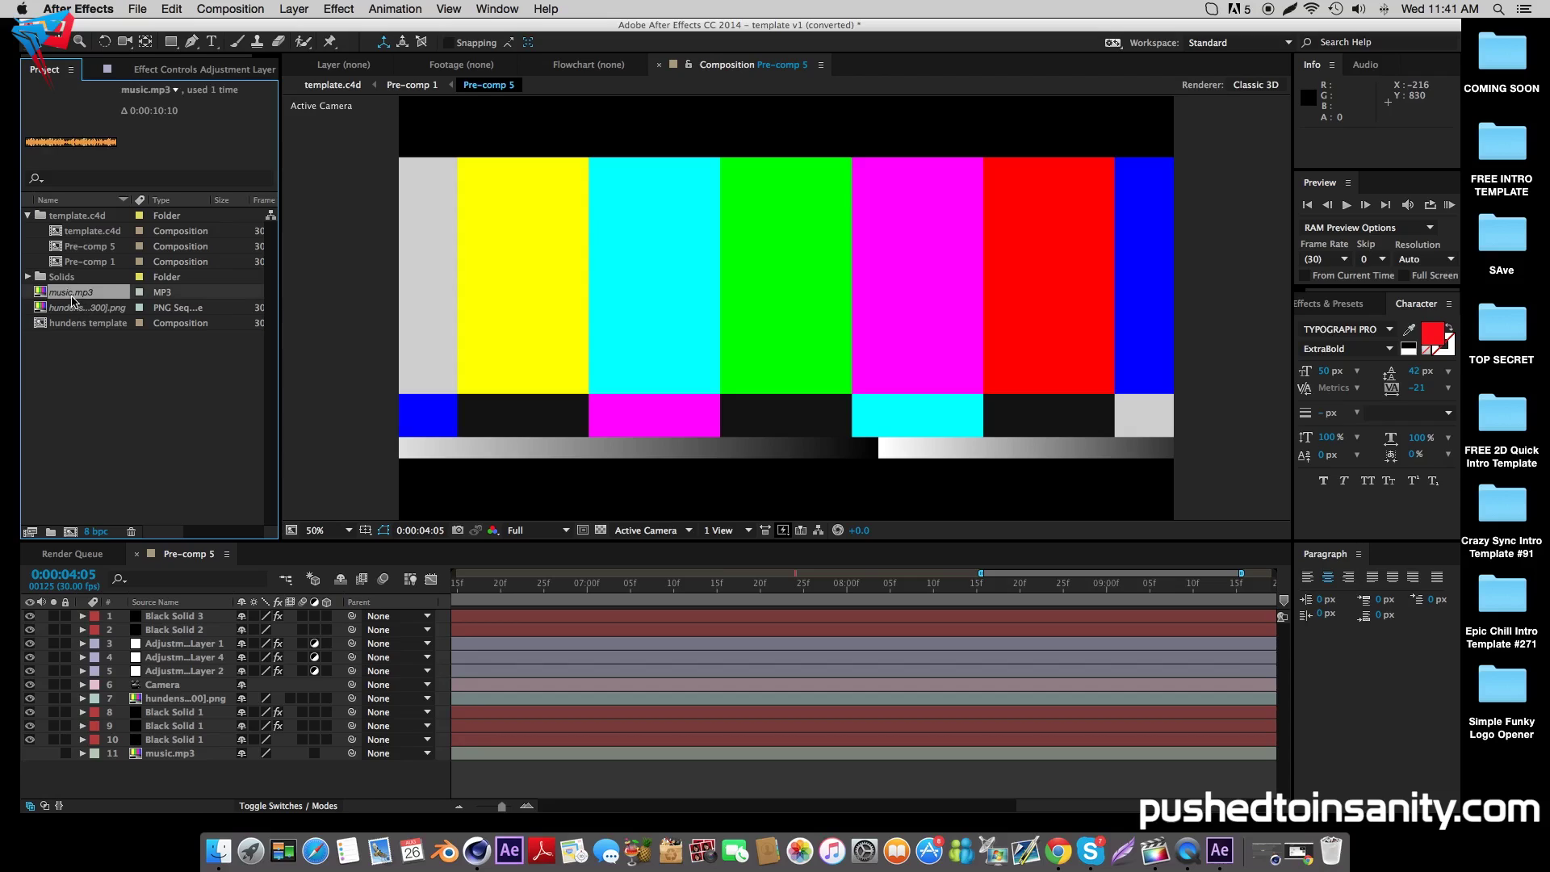
pyautogui.click(87, 314)
pyautogui.click(84, 294)
pyautogui.rightClick(83, 298)
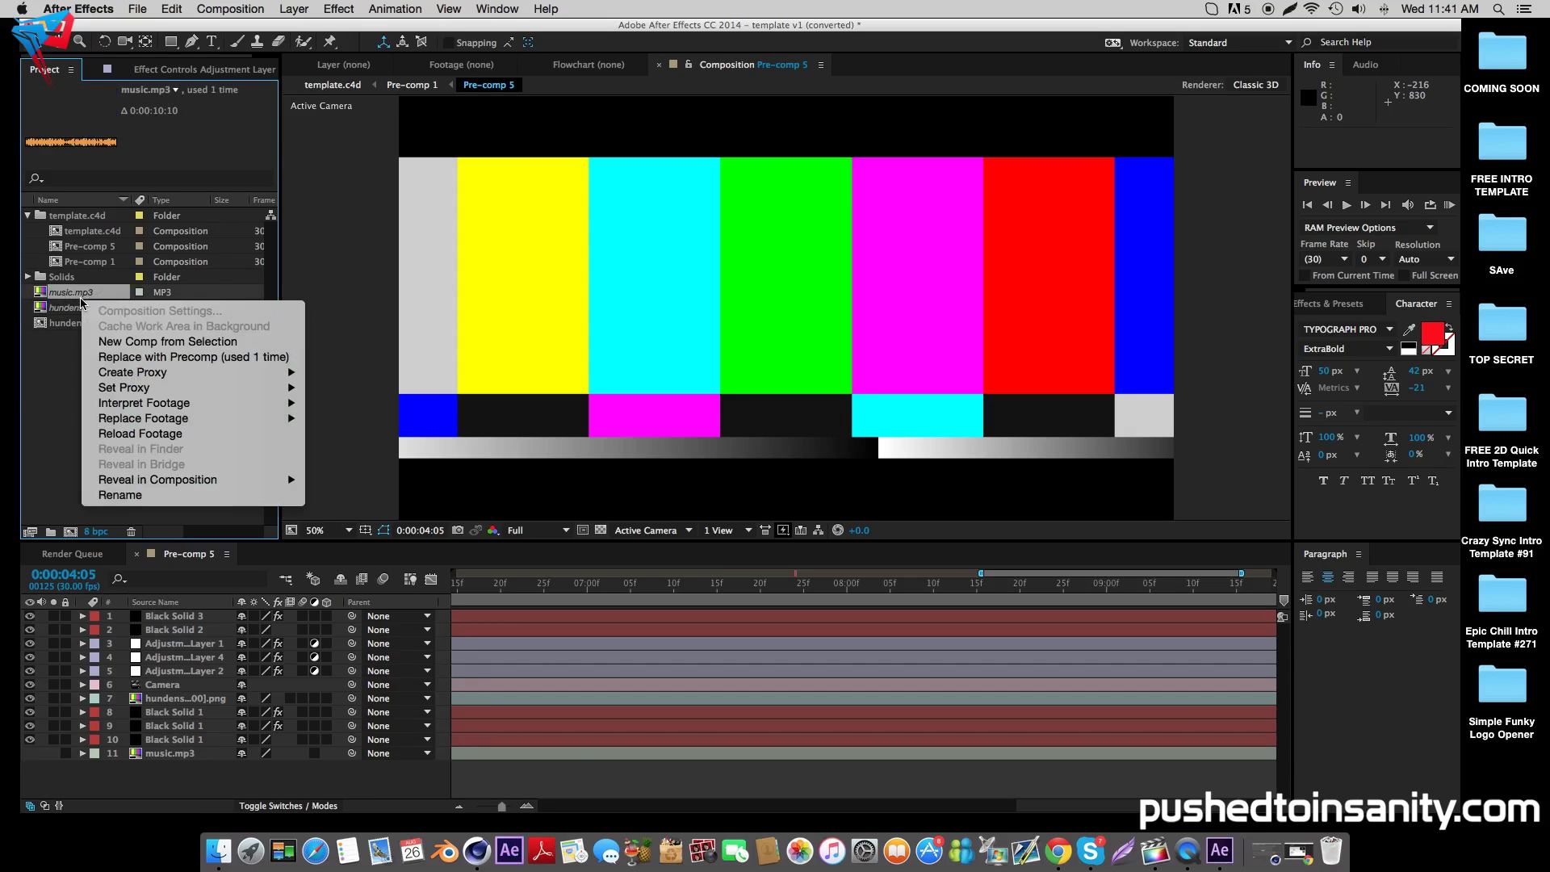
pyautogui.moveTo(200, 424)
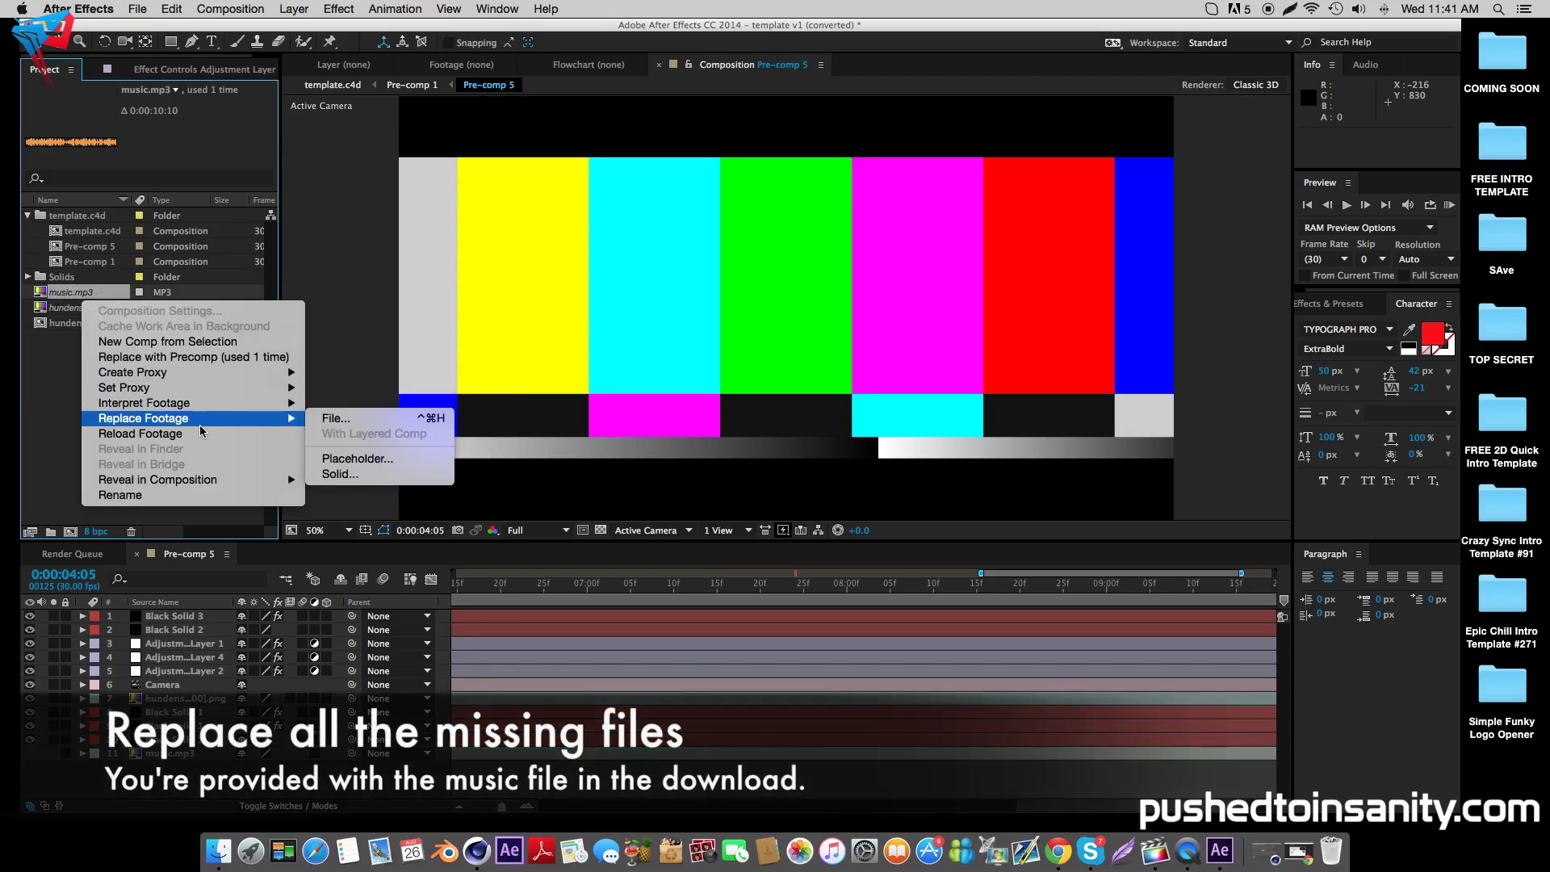
pyautogui.click(336, 419)
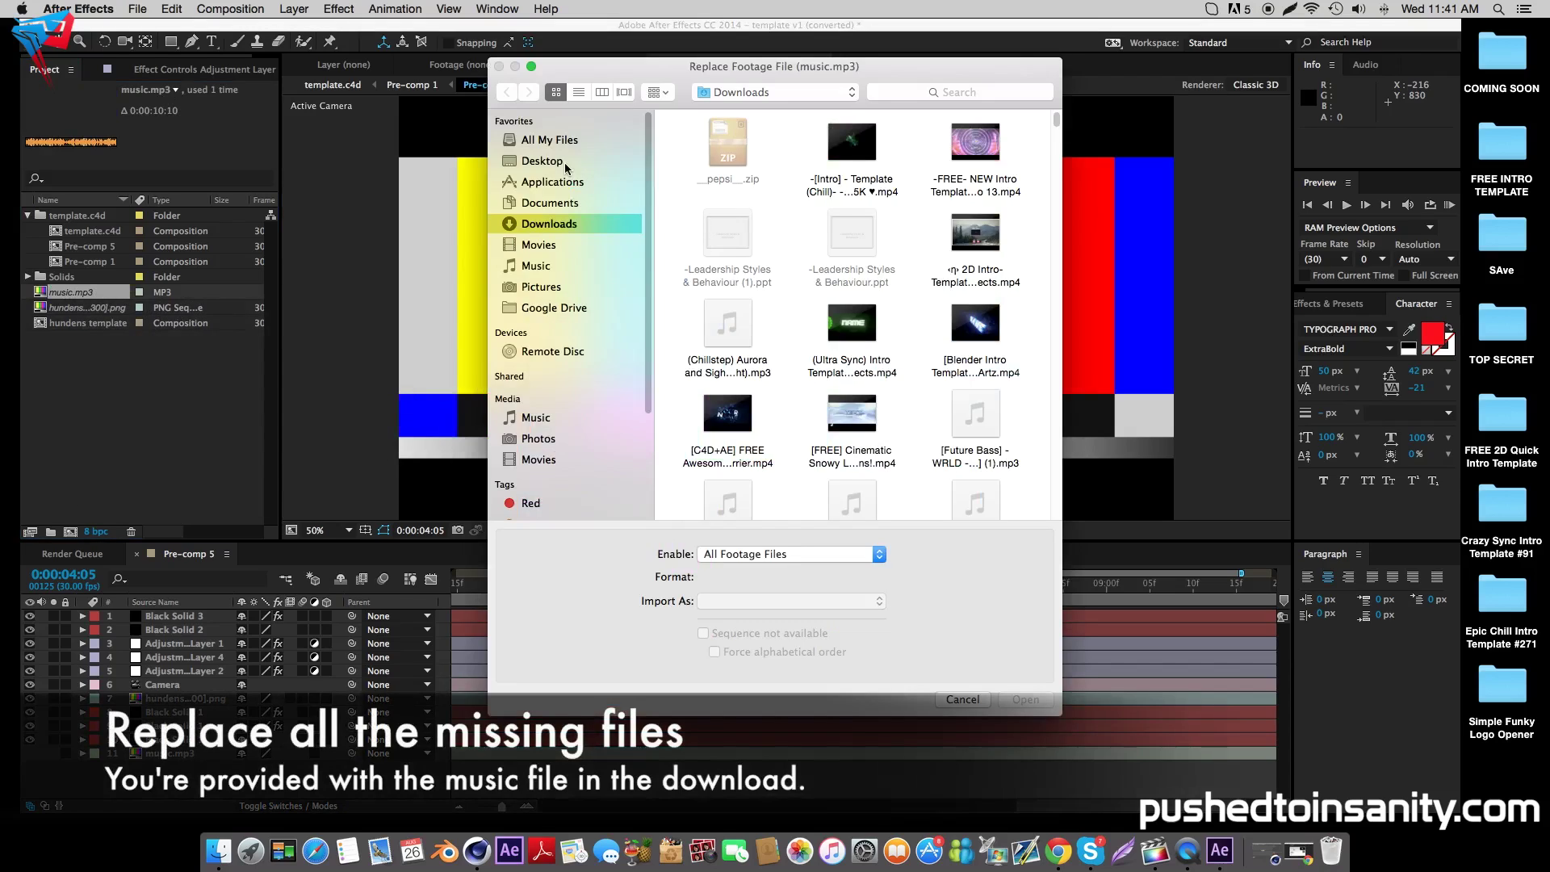
pyautogui.click(542, 162)
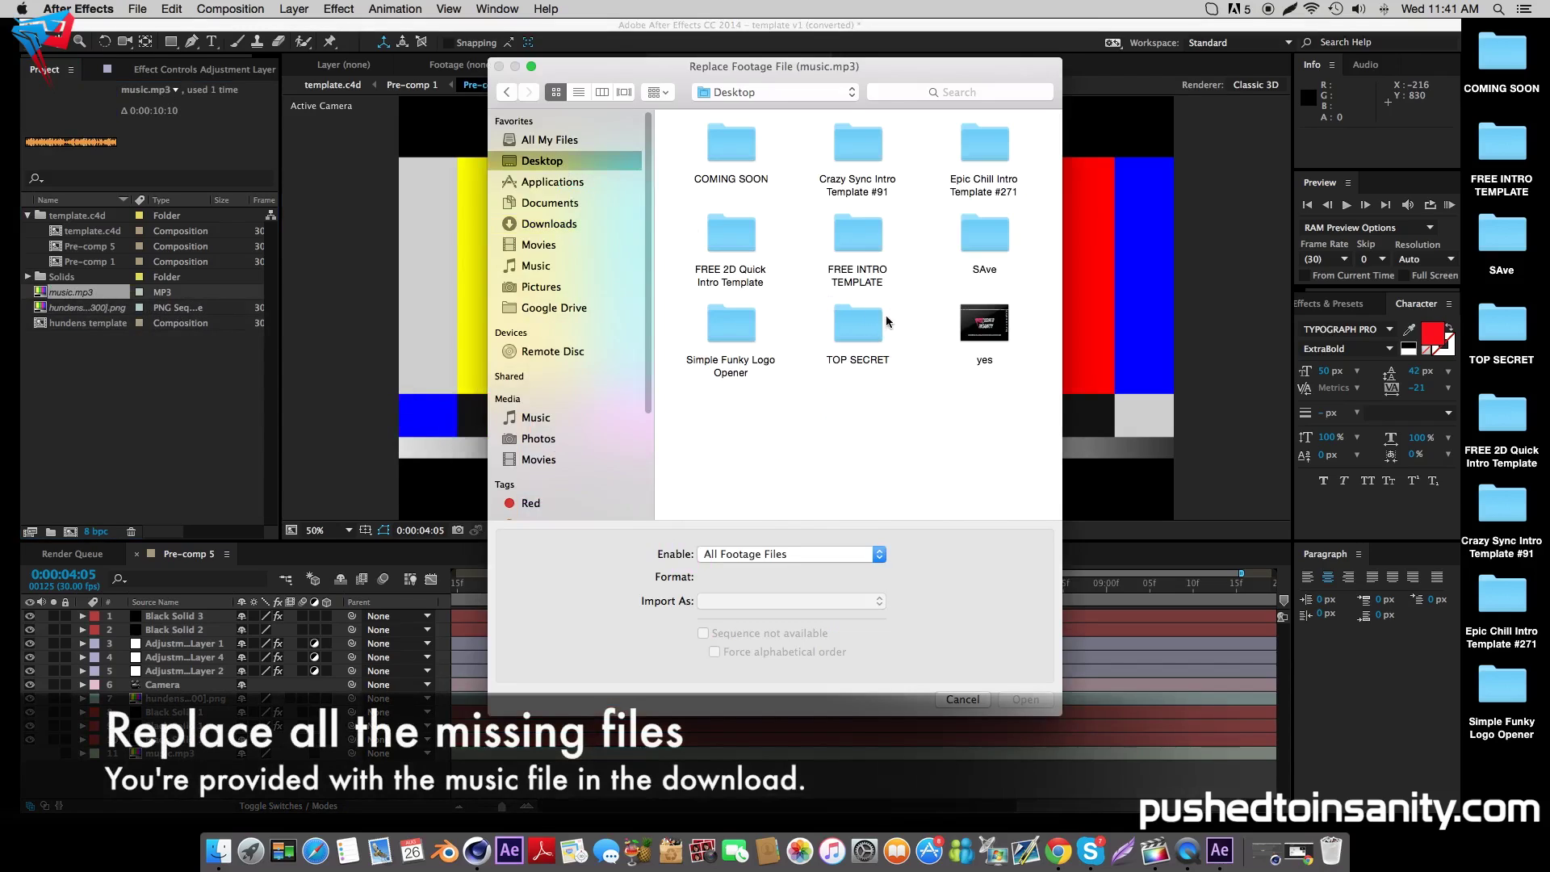
pyautogui.doubleClick(984, 145)
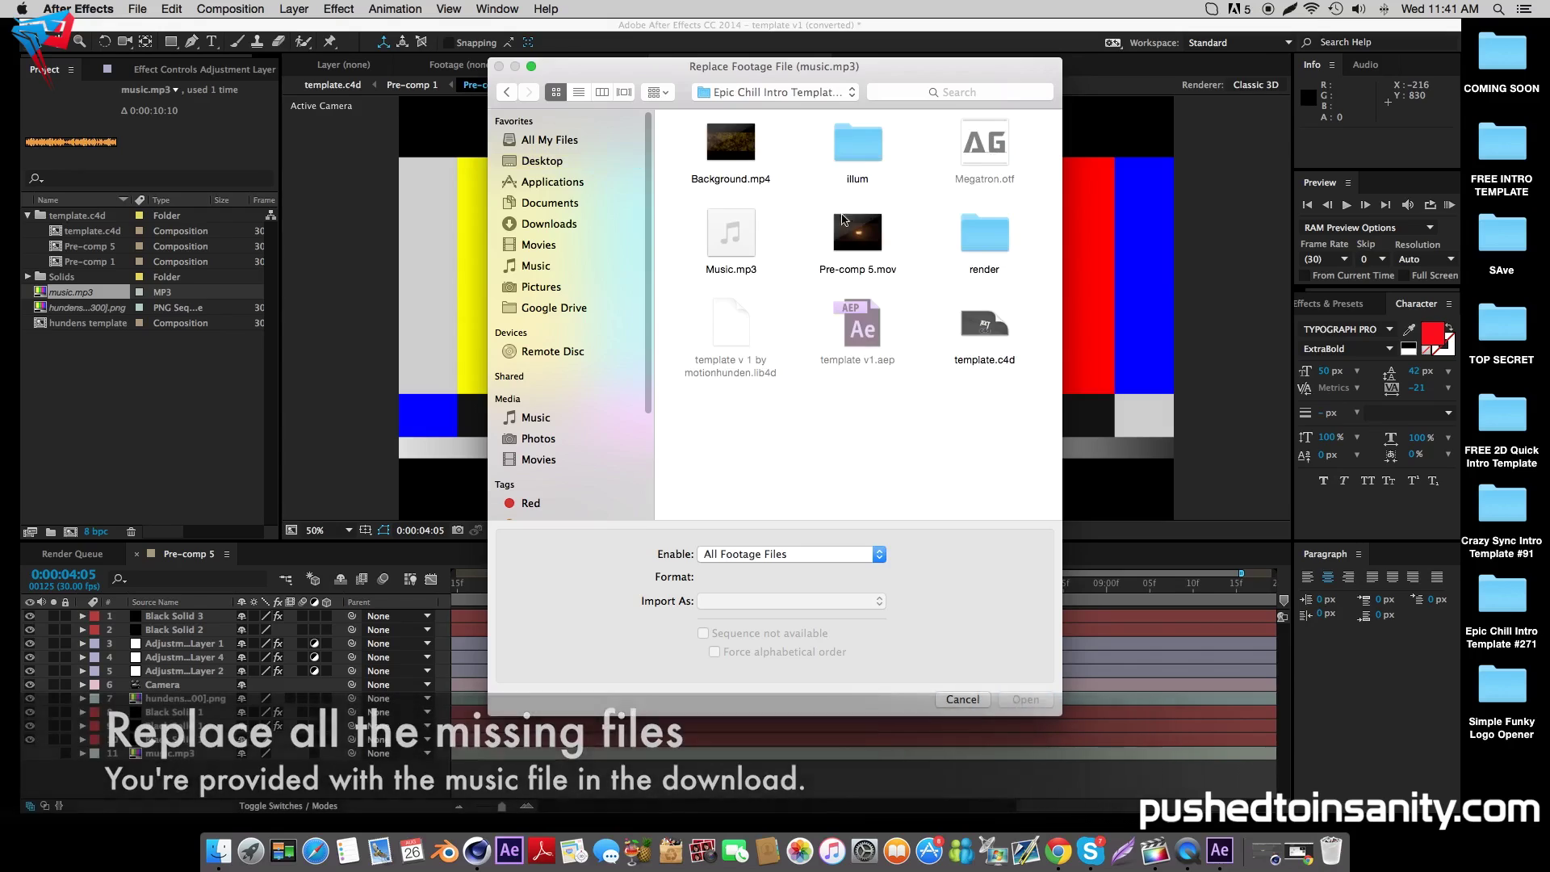
pyautogui.click(730, 234)
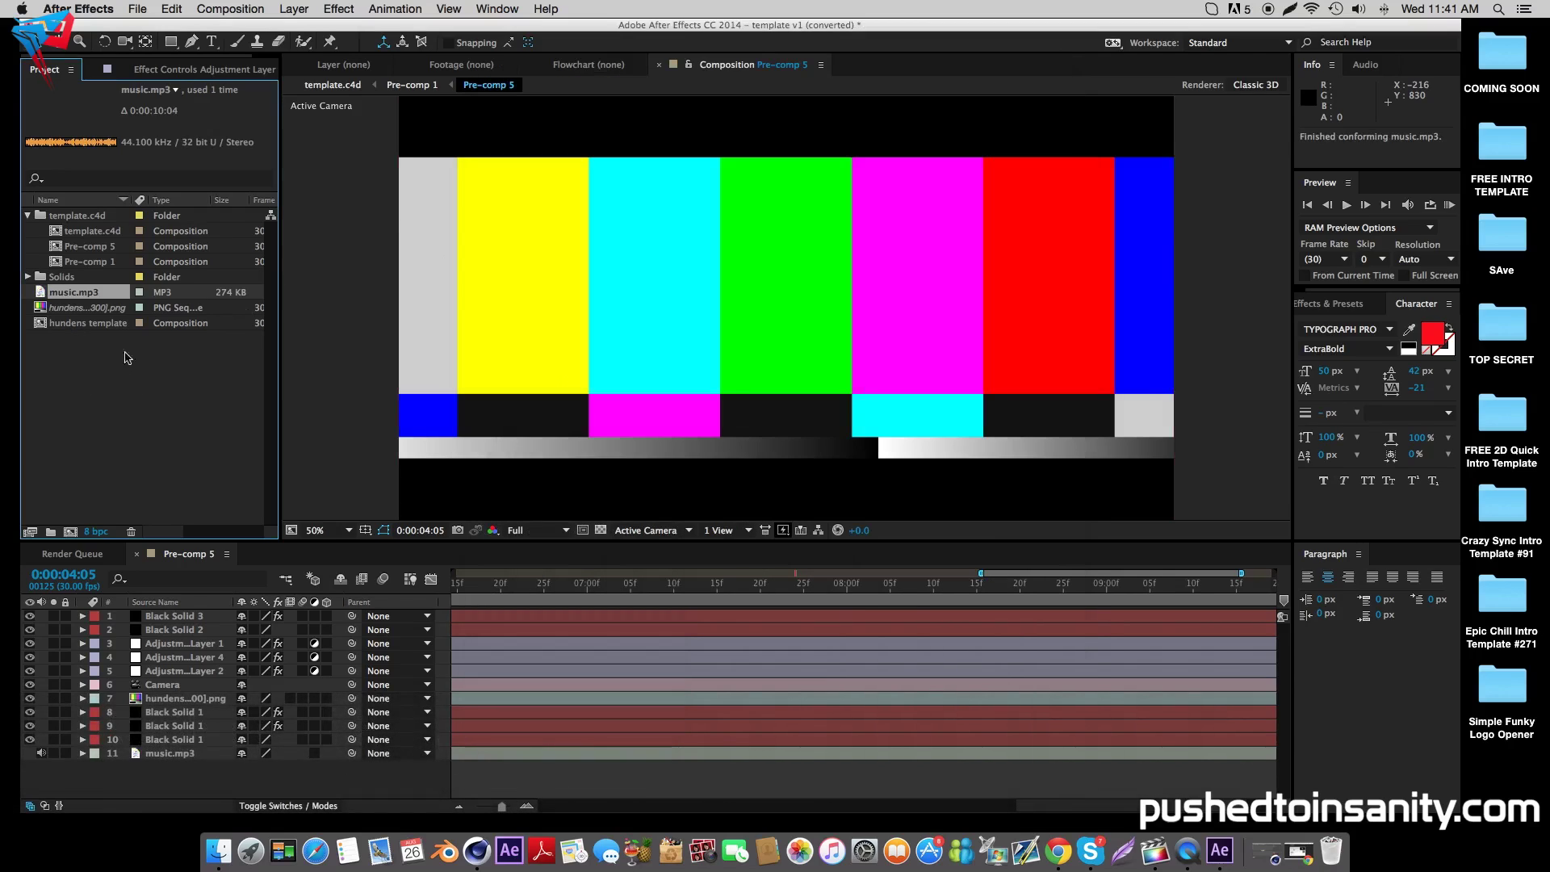
pyautogui.click(88, 314)
# - Replace the hundens footage with template0000.png from the render folder, imported as a PNG sequence
pyautogui.rightClick(89, 314)
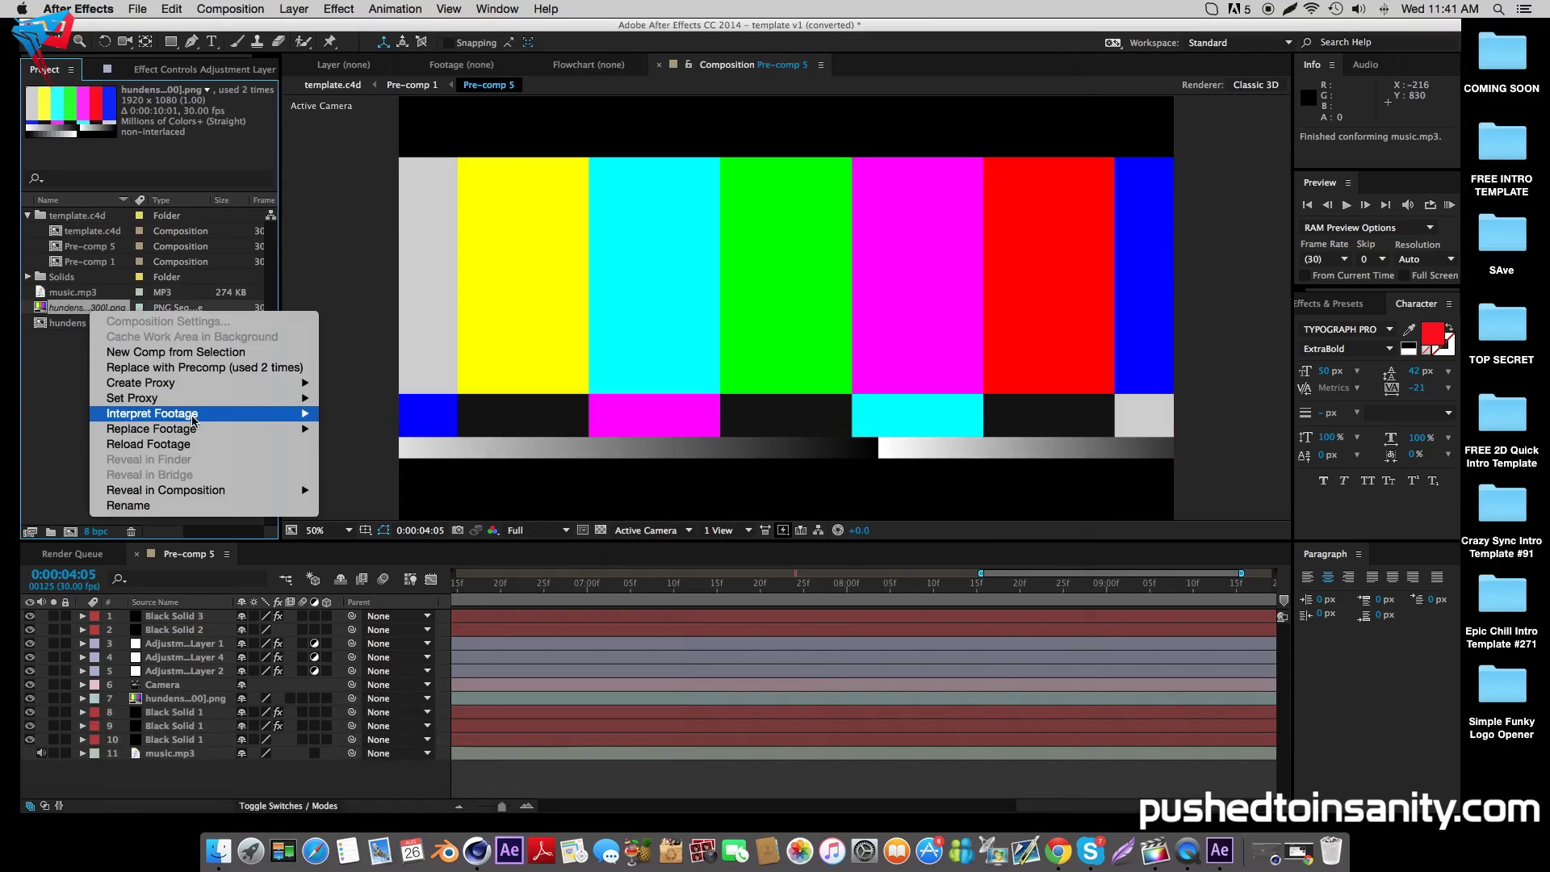
pyautogui.moveTo(203, 432)
pyautogui.click(353, 428)
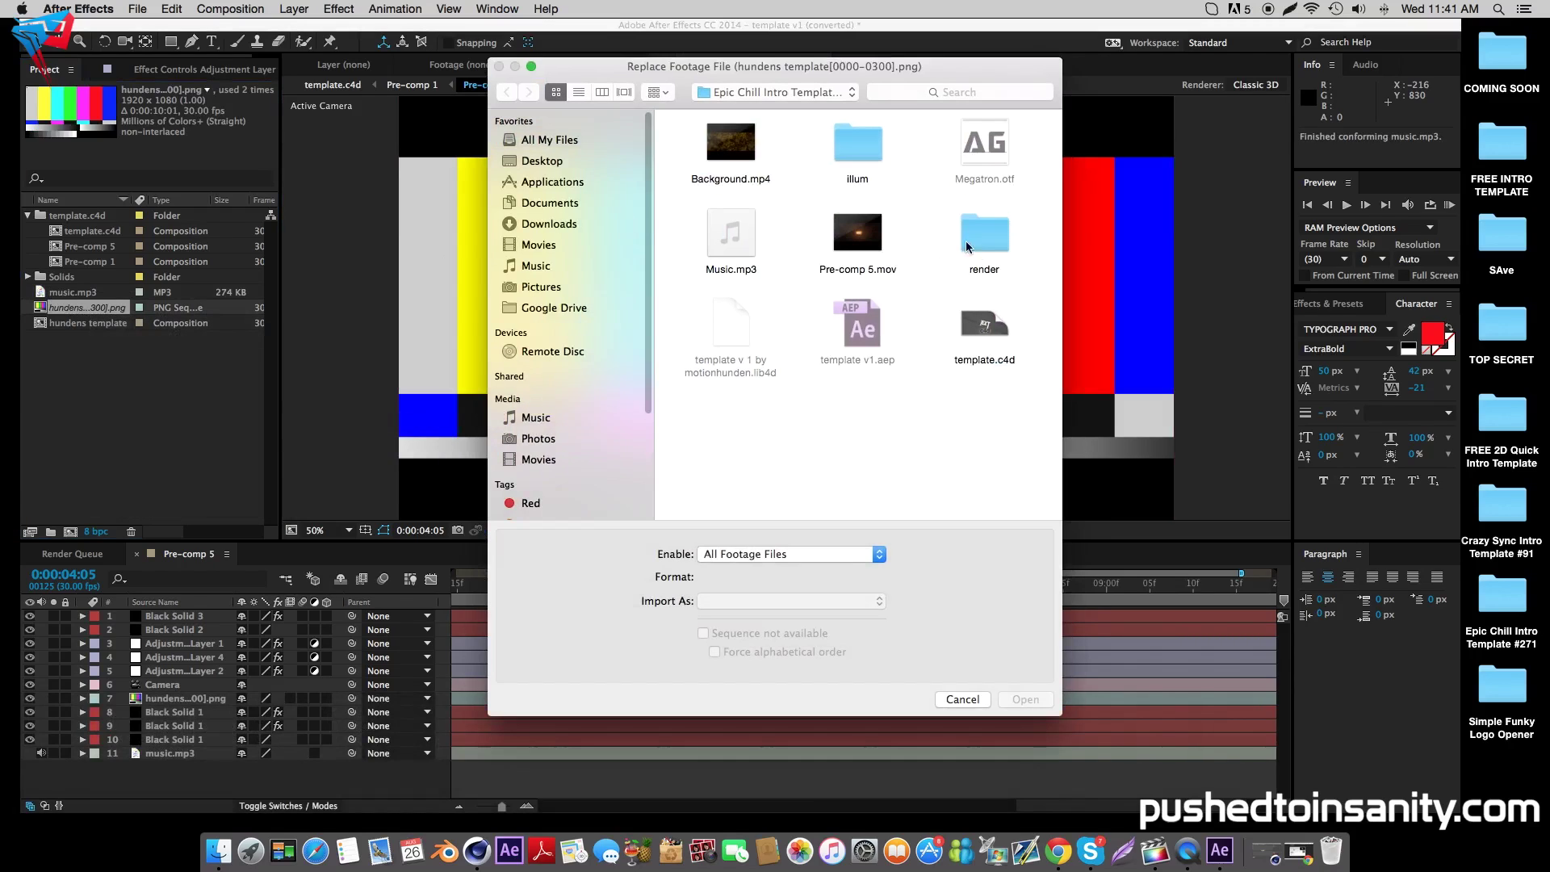
pyautogui.doubleClick(989, 245)
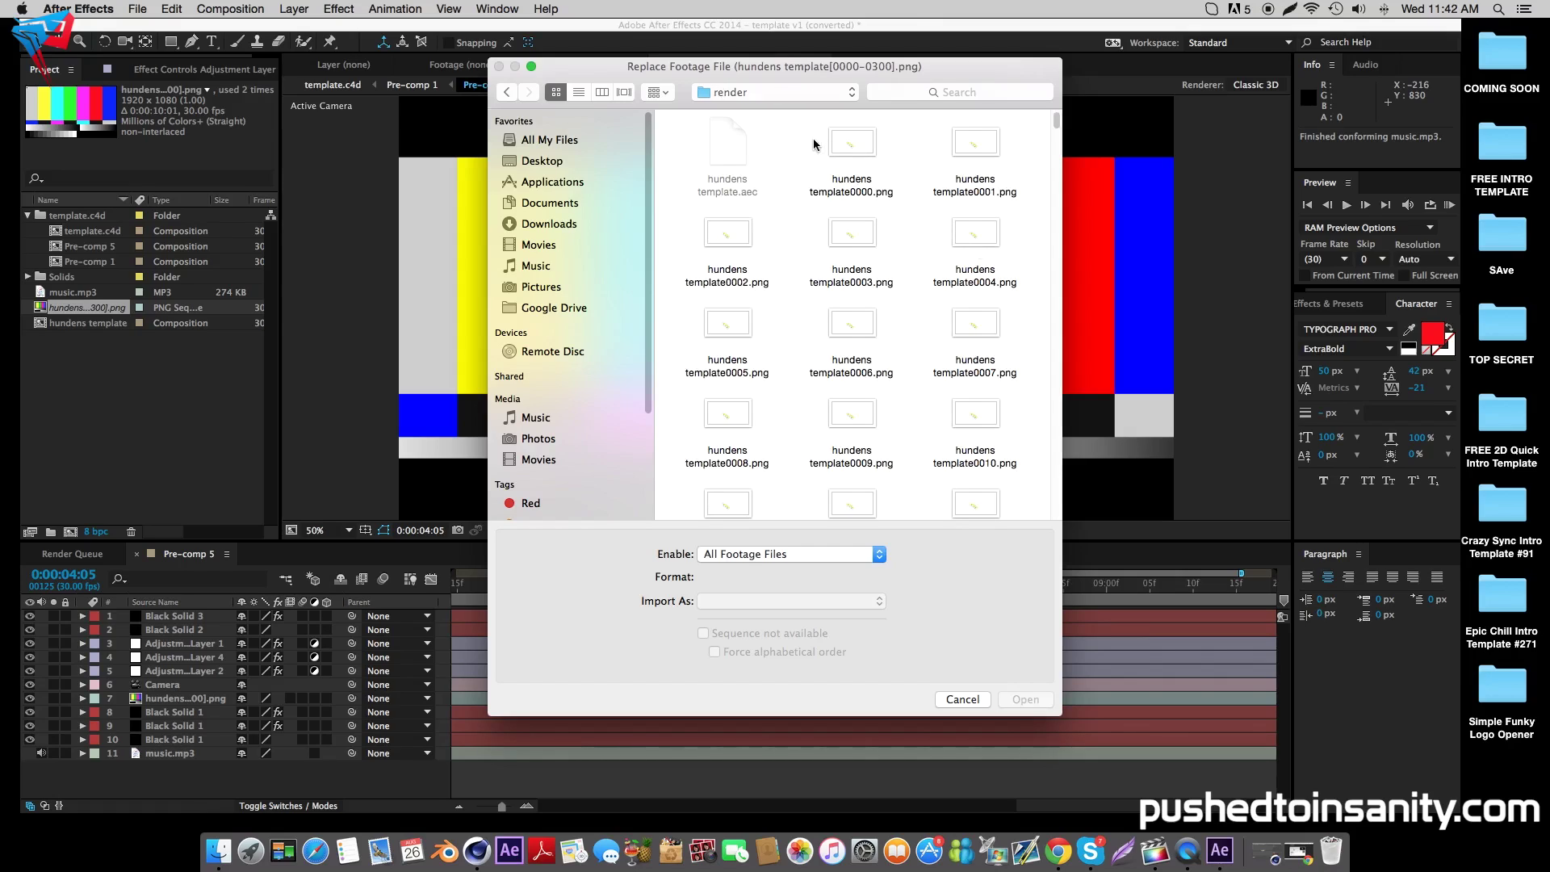
pyautogui.scroll(-15, 1055, 243)
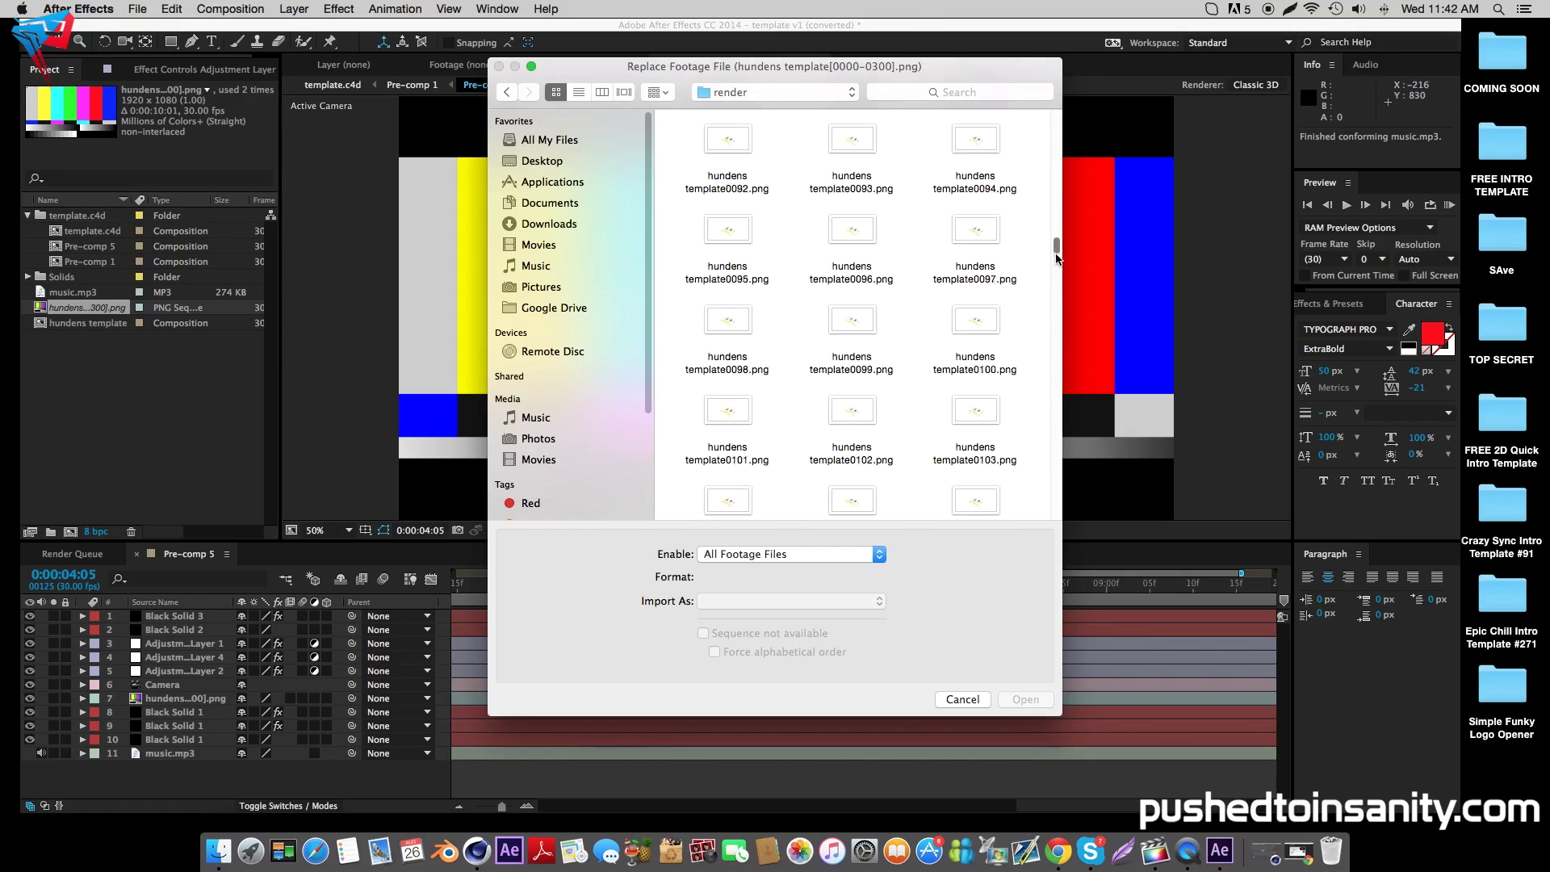
pyautogui.moveTo(1056, 438); pyautogui.dragTo(1056, 103)
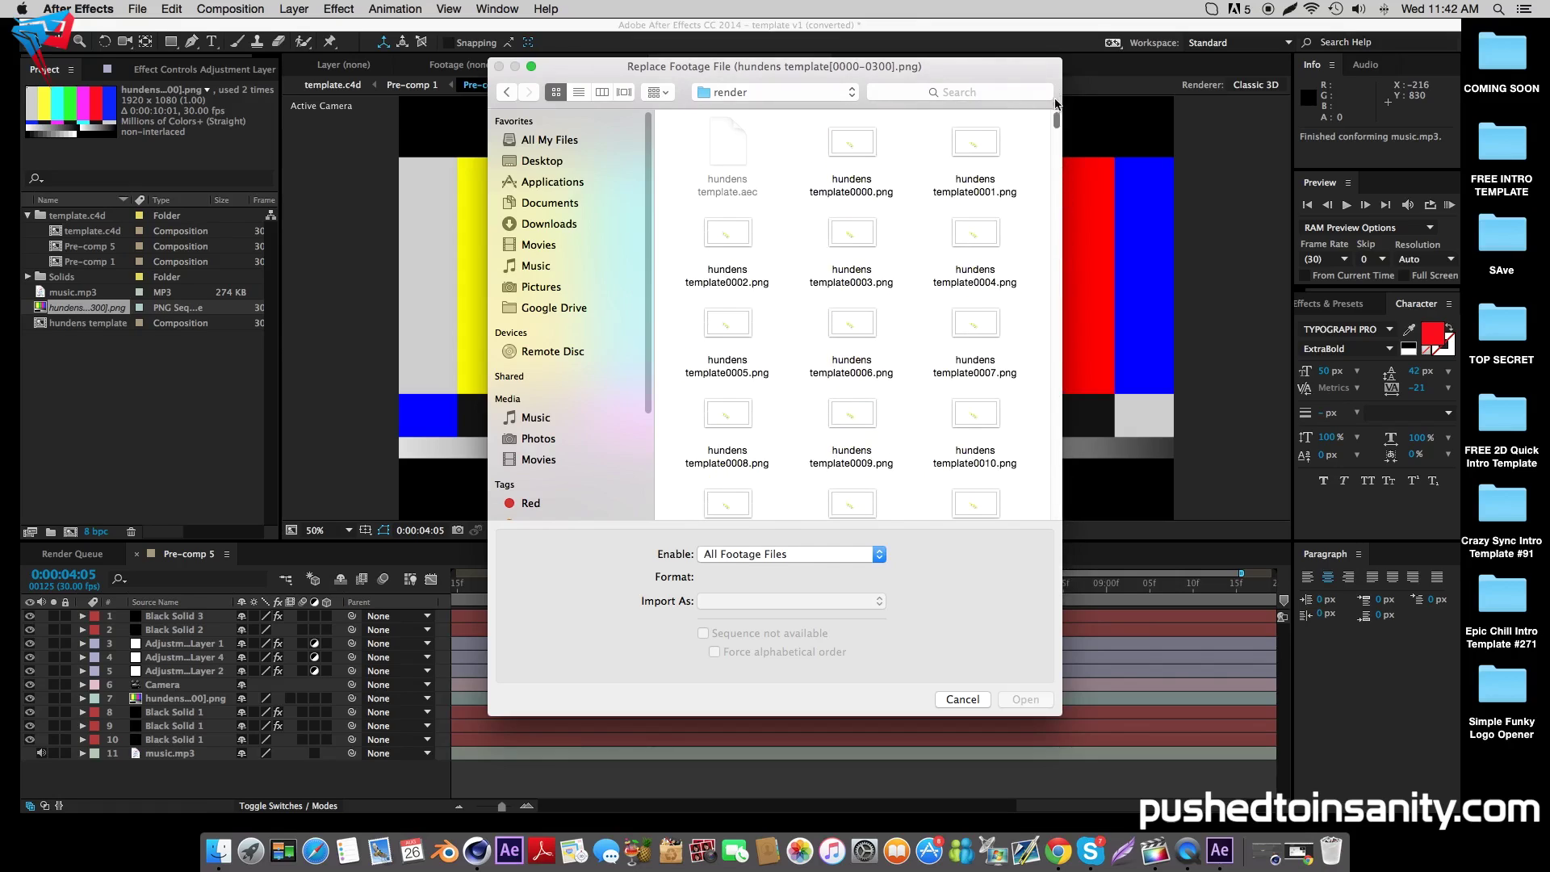
pyautogui.click(854, 145)
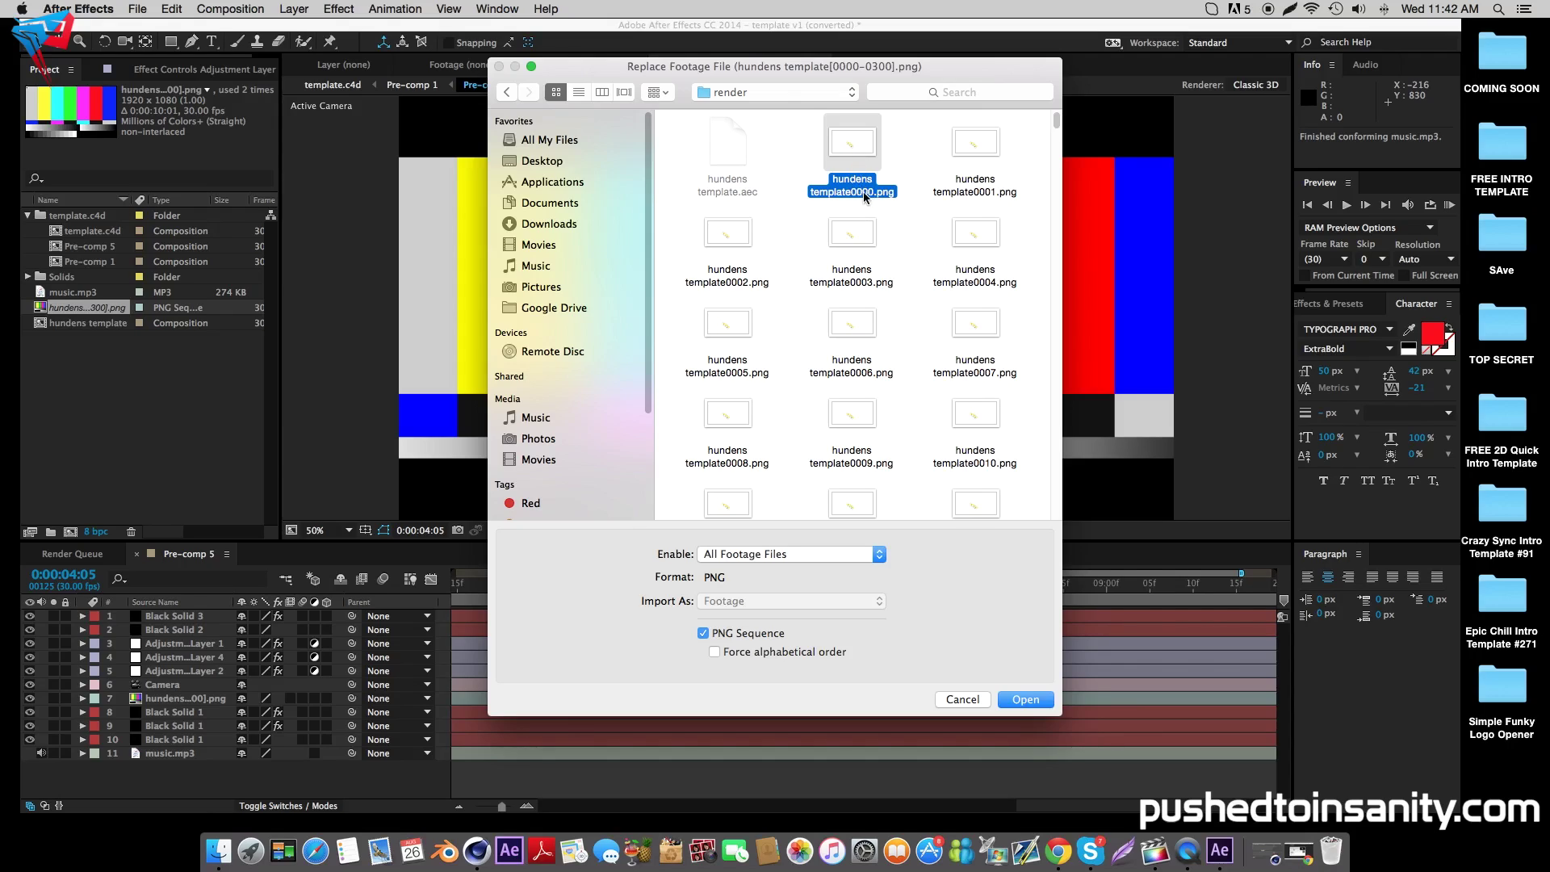
pyautogui.click(1022, 700)
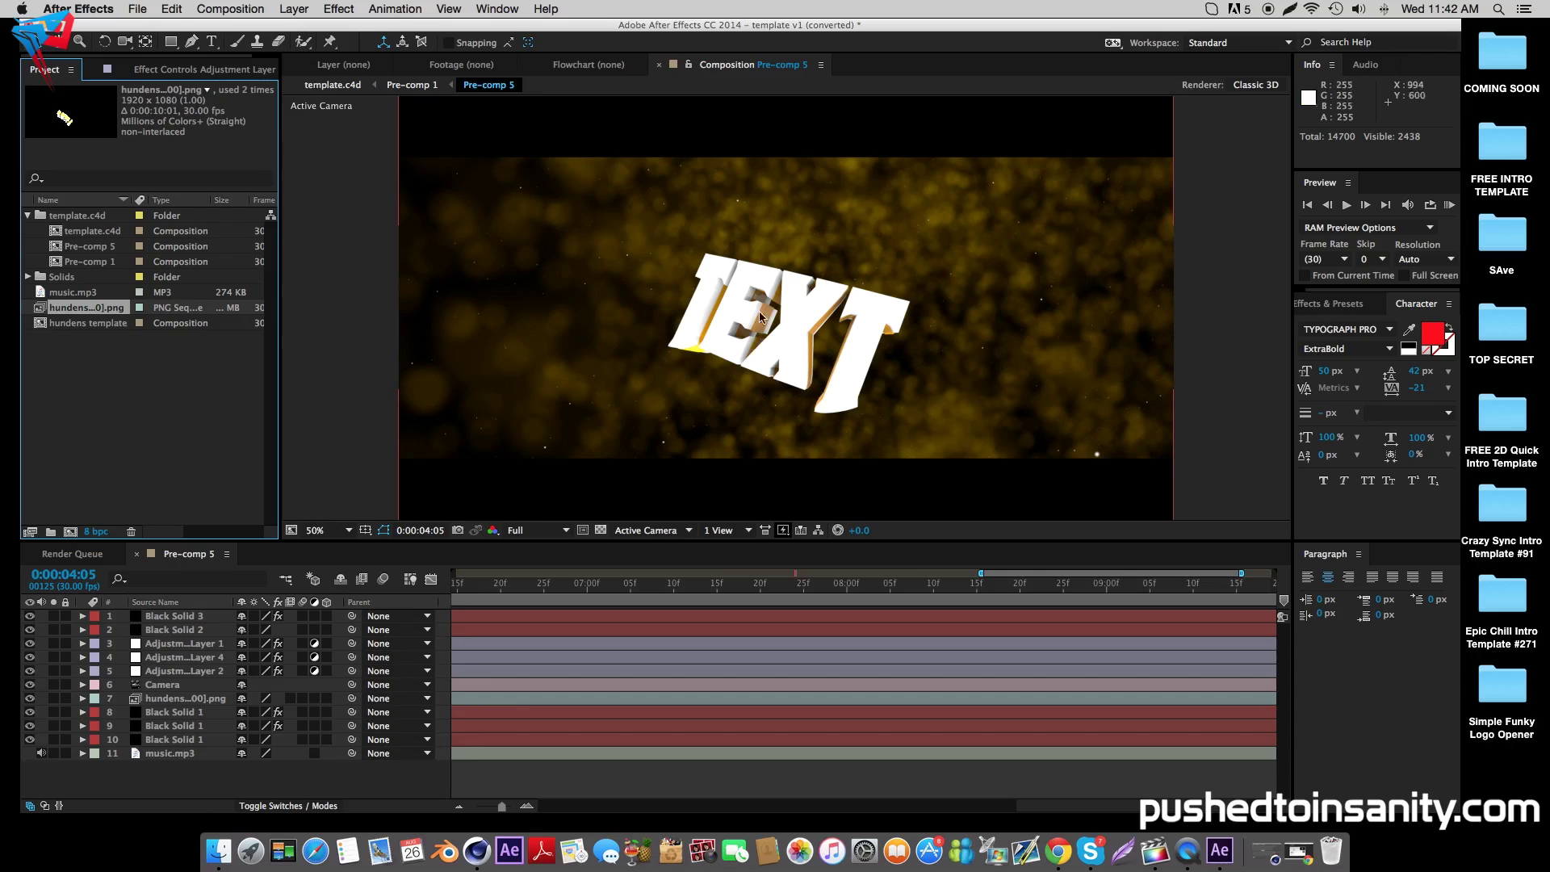
# - Scrub the timeline to about 0:00:09:03, then hide the golden bokeh background layer
pyautogui.moveTo(812, 594); pyautogui.dragTo(554, 593)
pyautogui.moveTo(649, 594); pyautogui.dragTo(1132, 607)
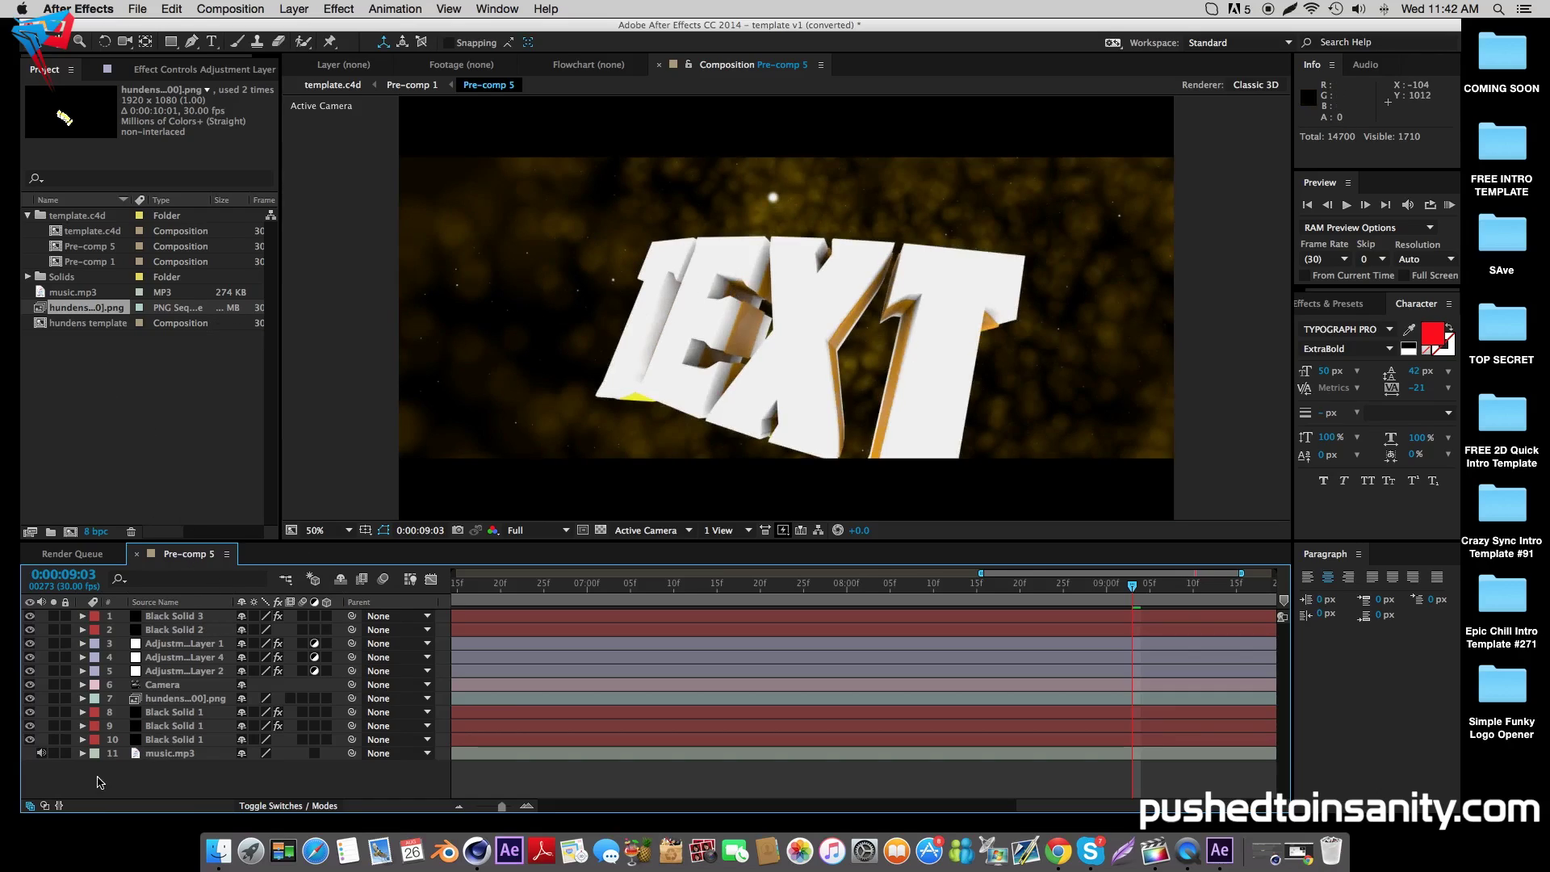
pyautogui.click(30, 726)
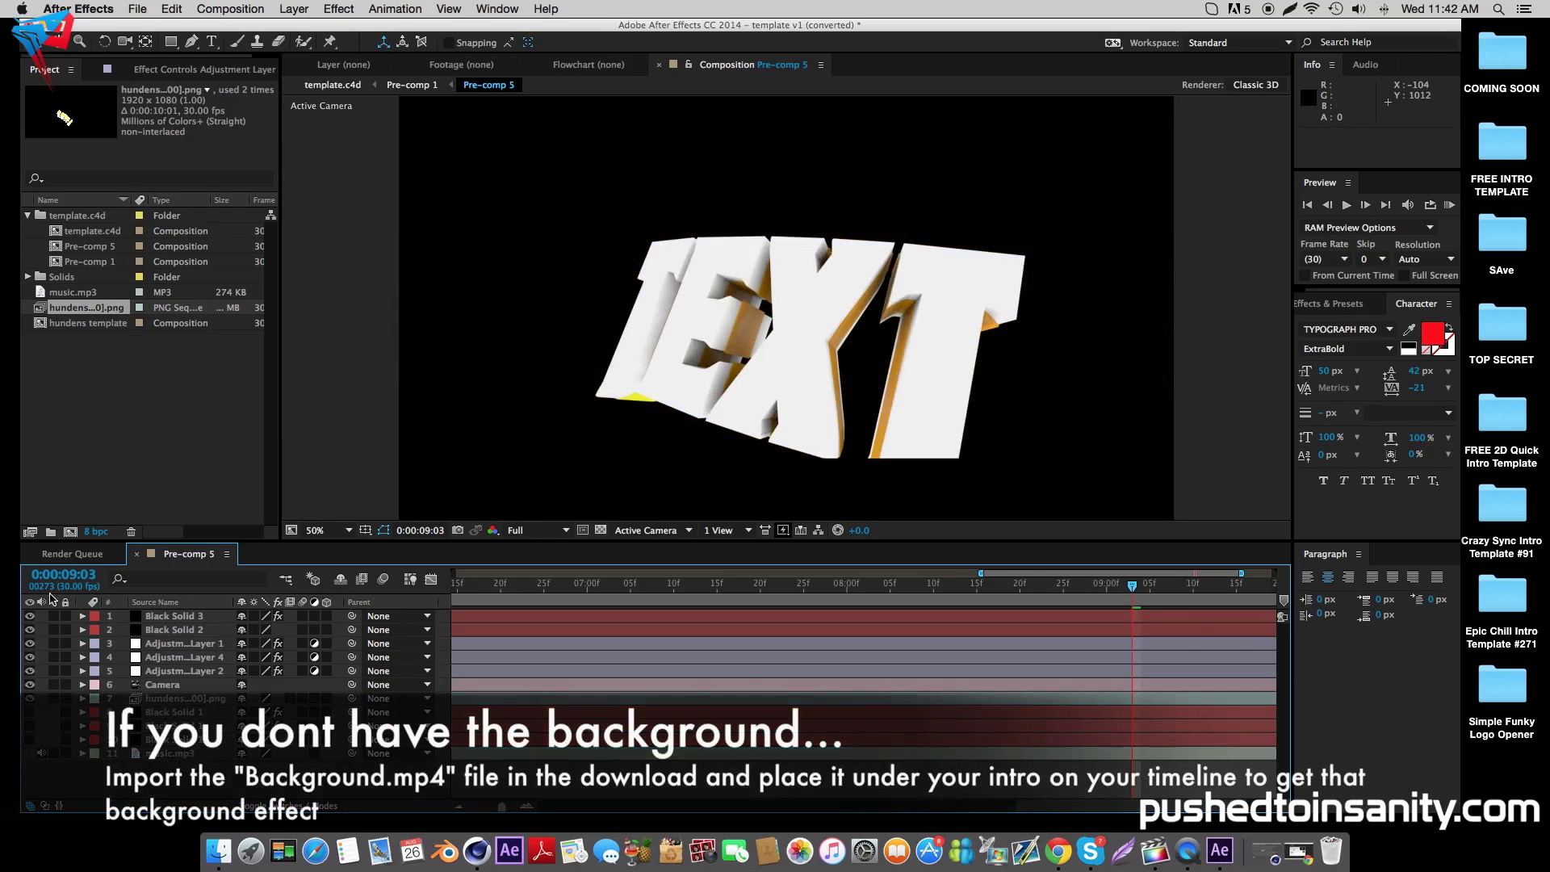
# - Import Background.mp4 from the Epic Chill Intro Template #271 folder and place it beneath the text layer
pyautogui.doubleClick(145, 404)
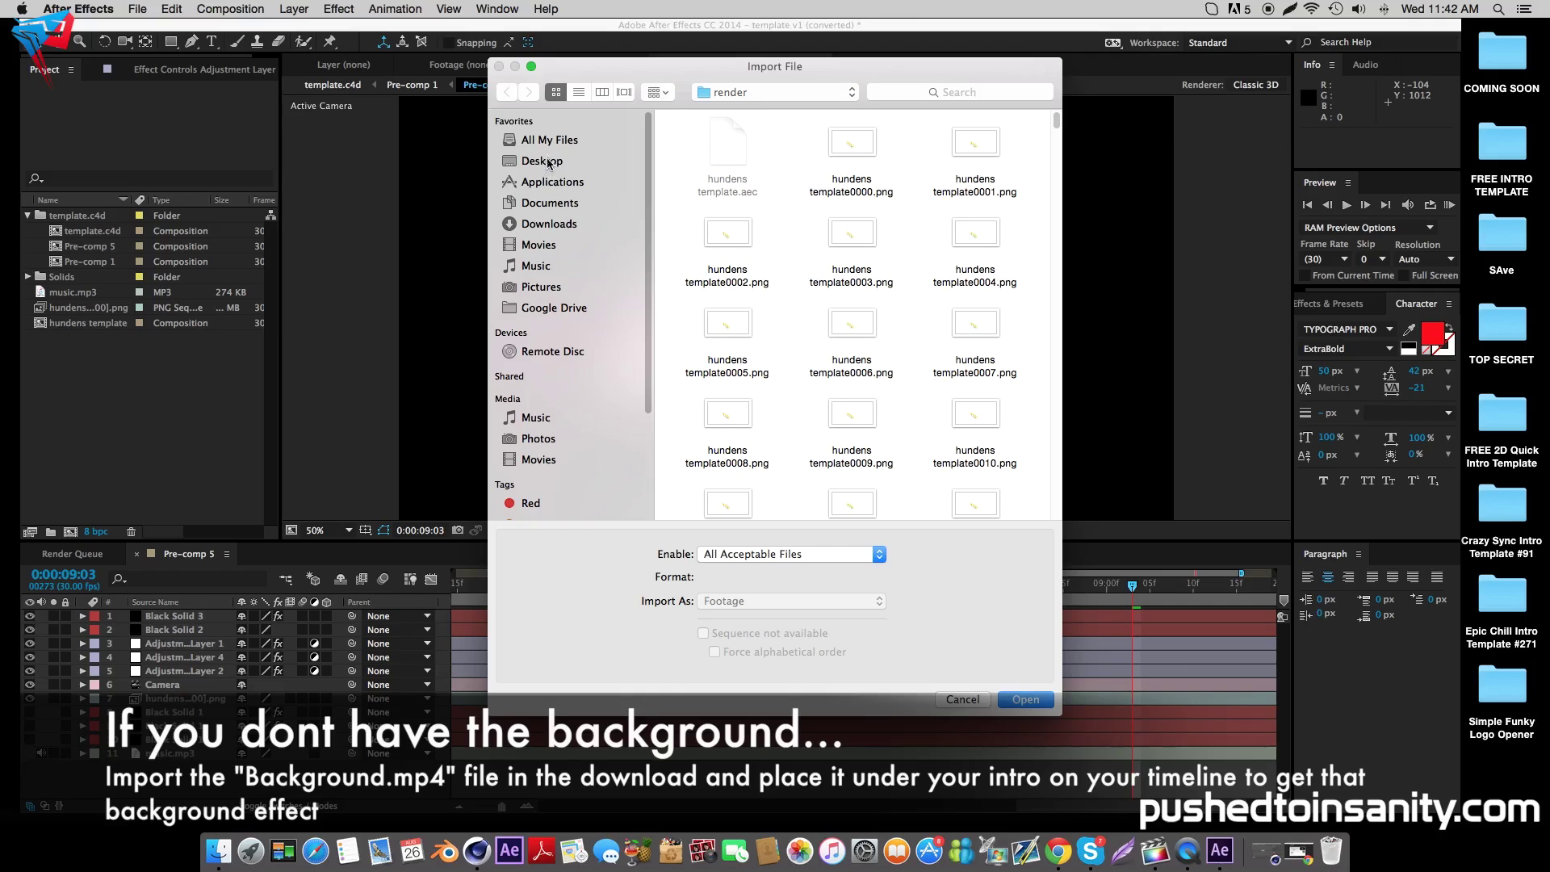
pyautogui.click(546, 160)
pyautogui.doubleClick(979, 157)
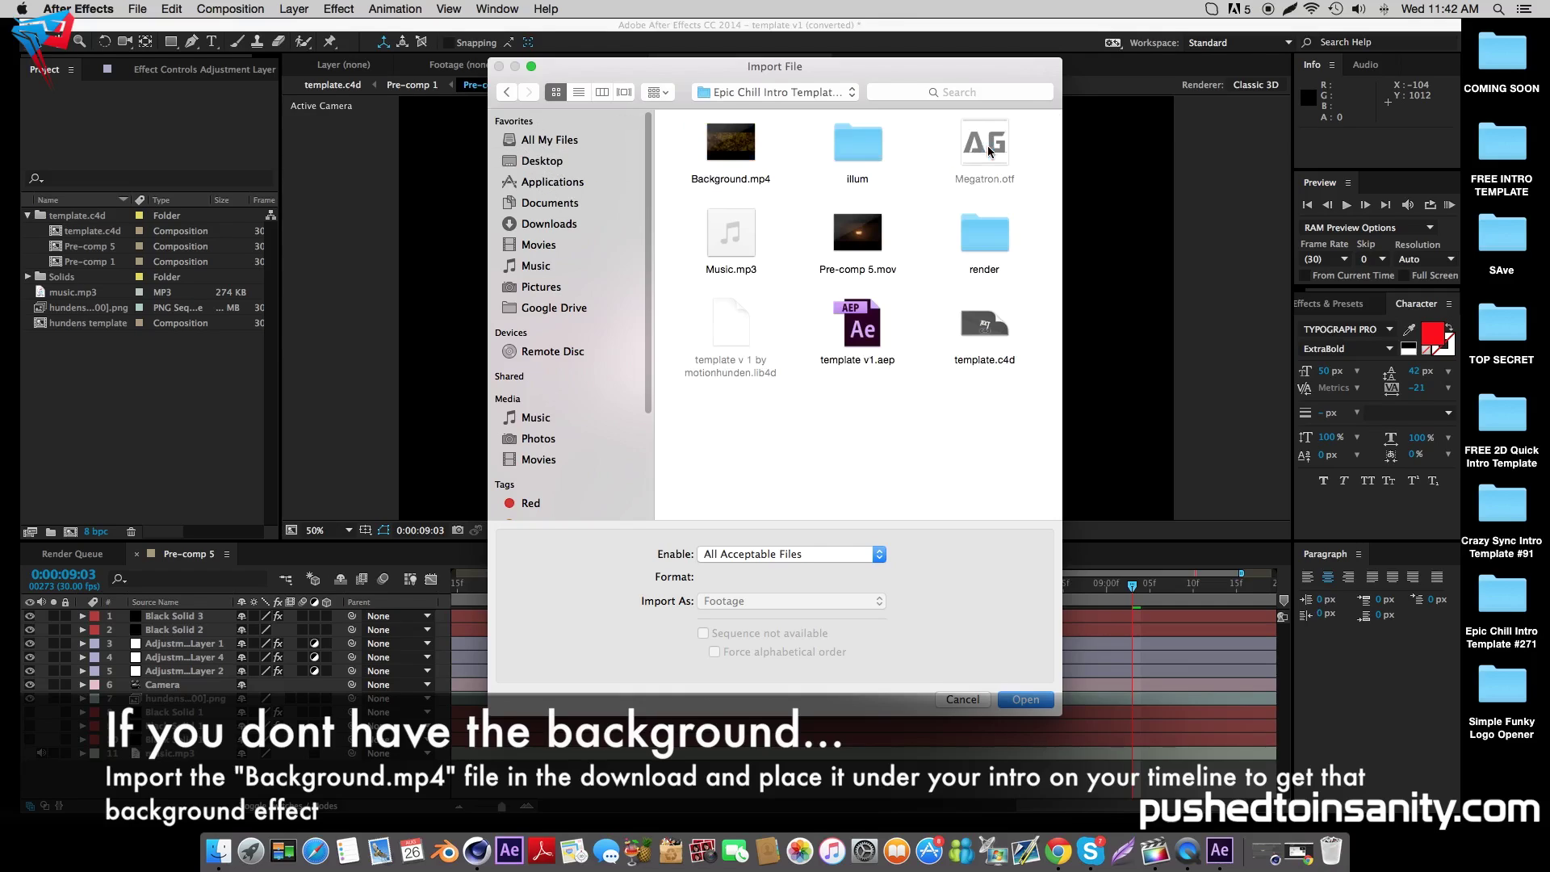
pyautogui.doubleClick(729, 148)
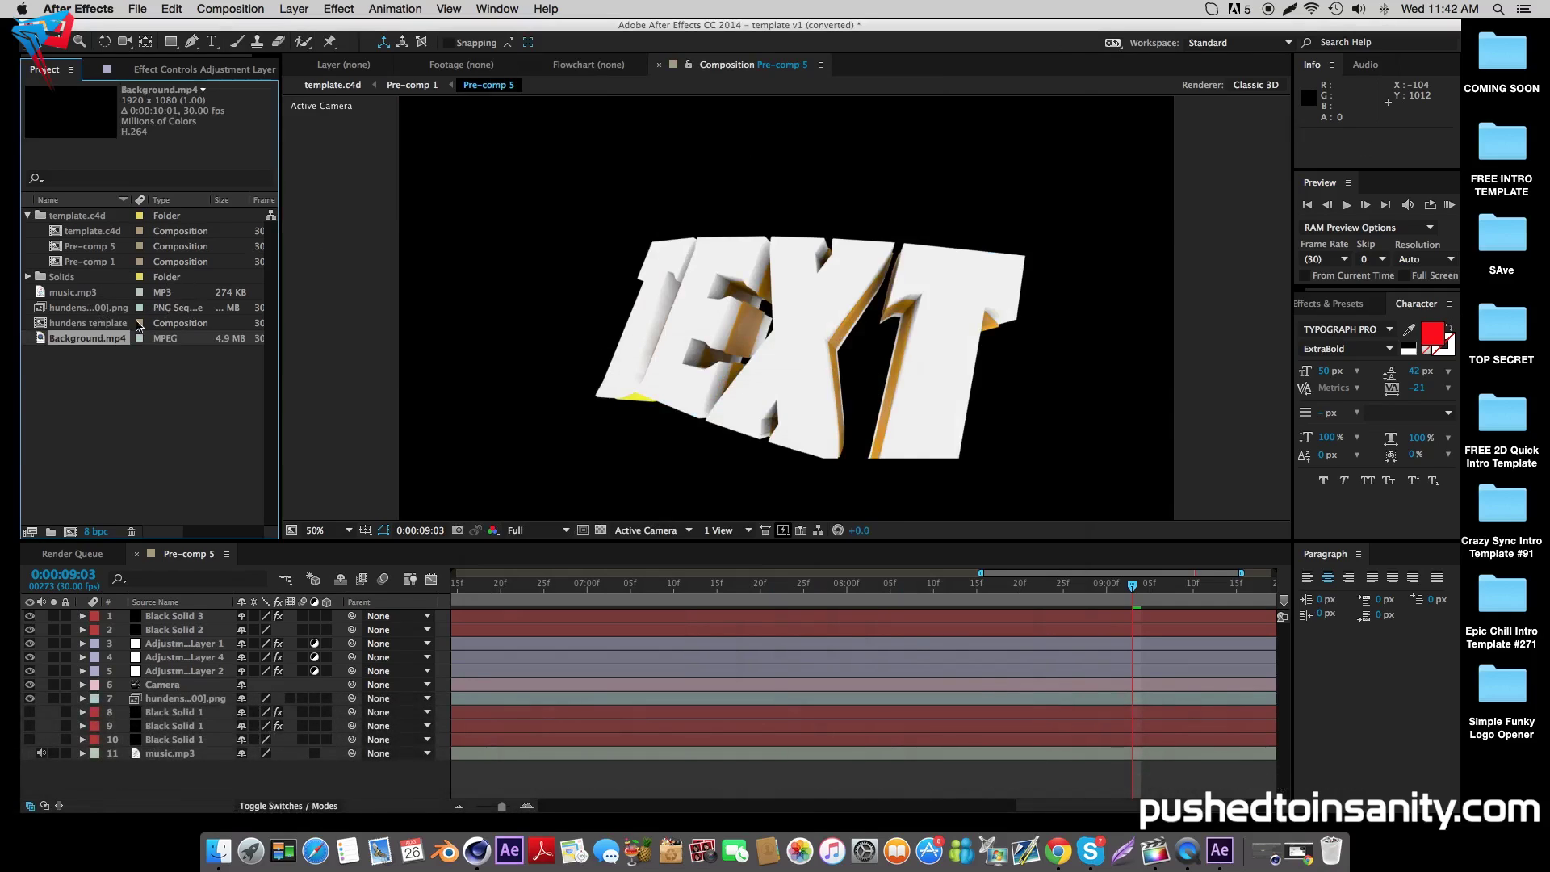
pyautogui.moveTo(73, 343); pyautogui.dragTo(192, 709)
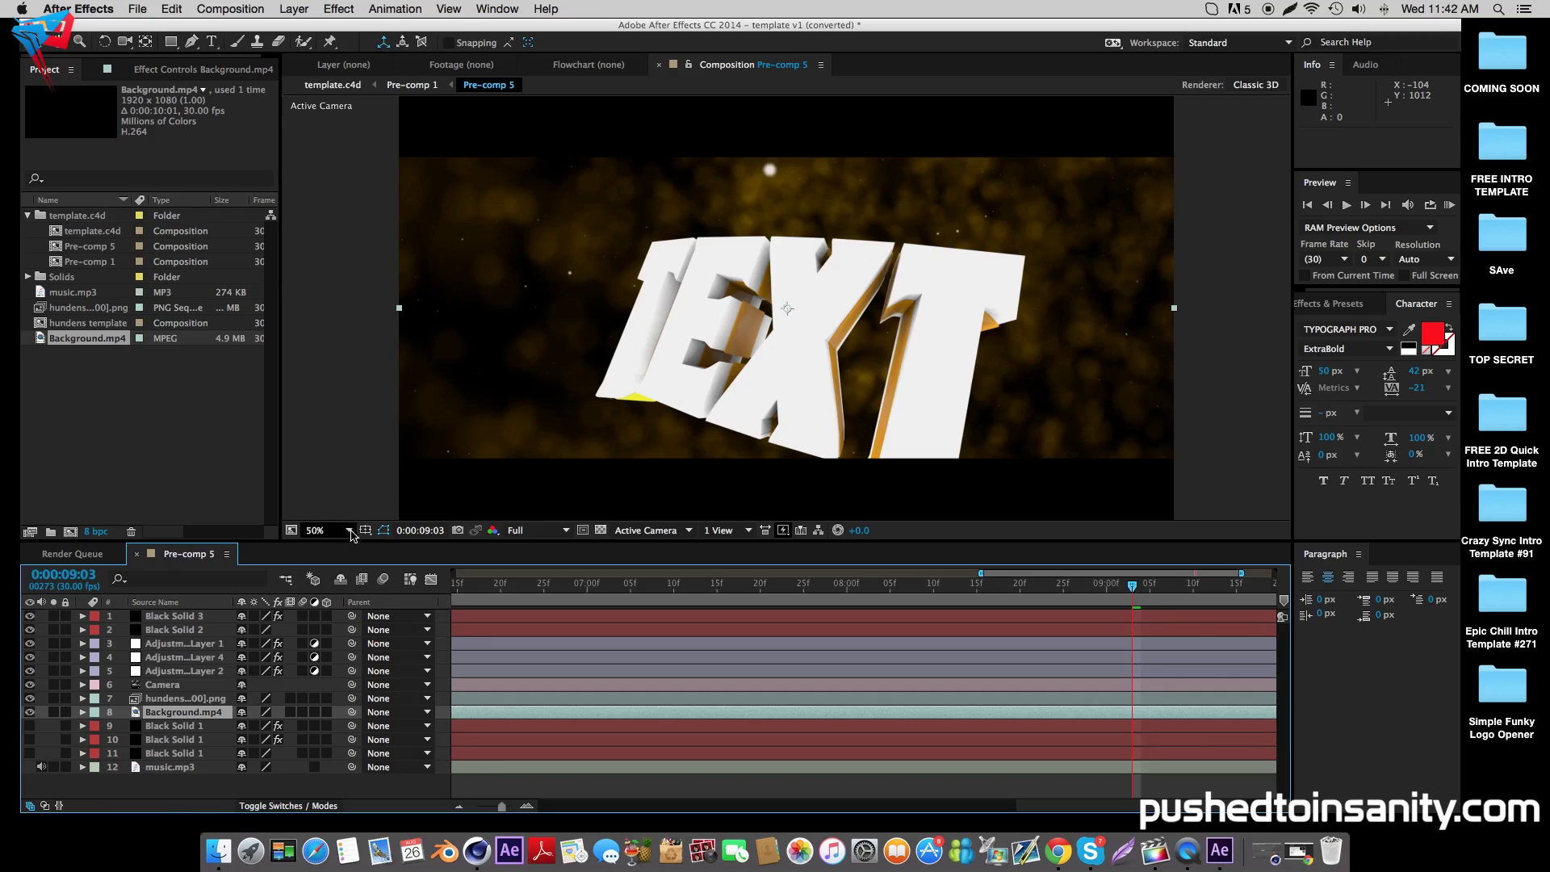
# - Add Pre-comp 5 to the Render Queue and start rendering it
pyautogui.click(250, 7)
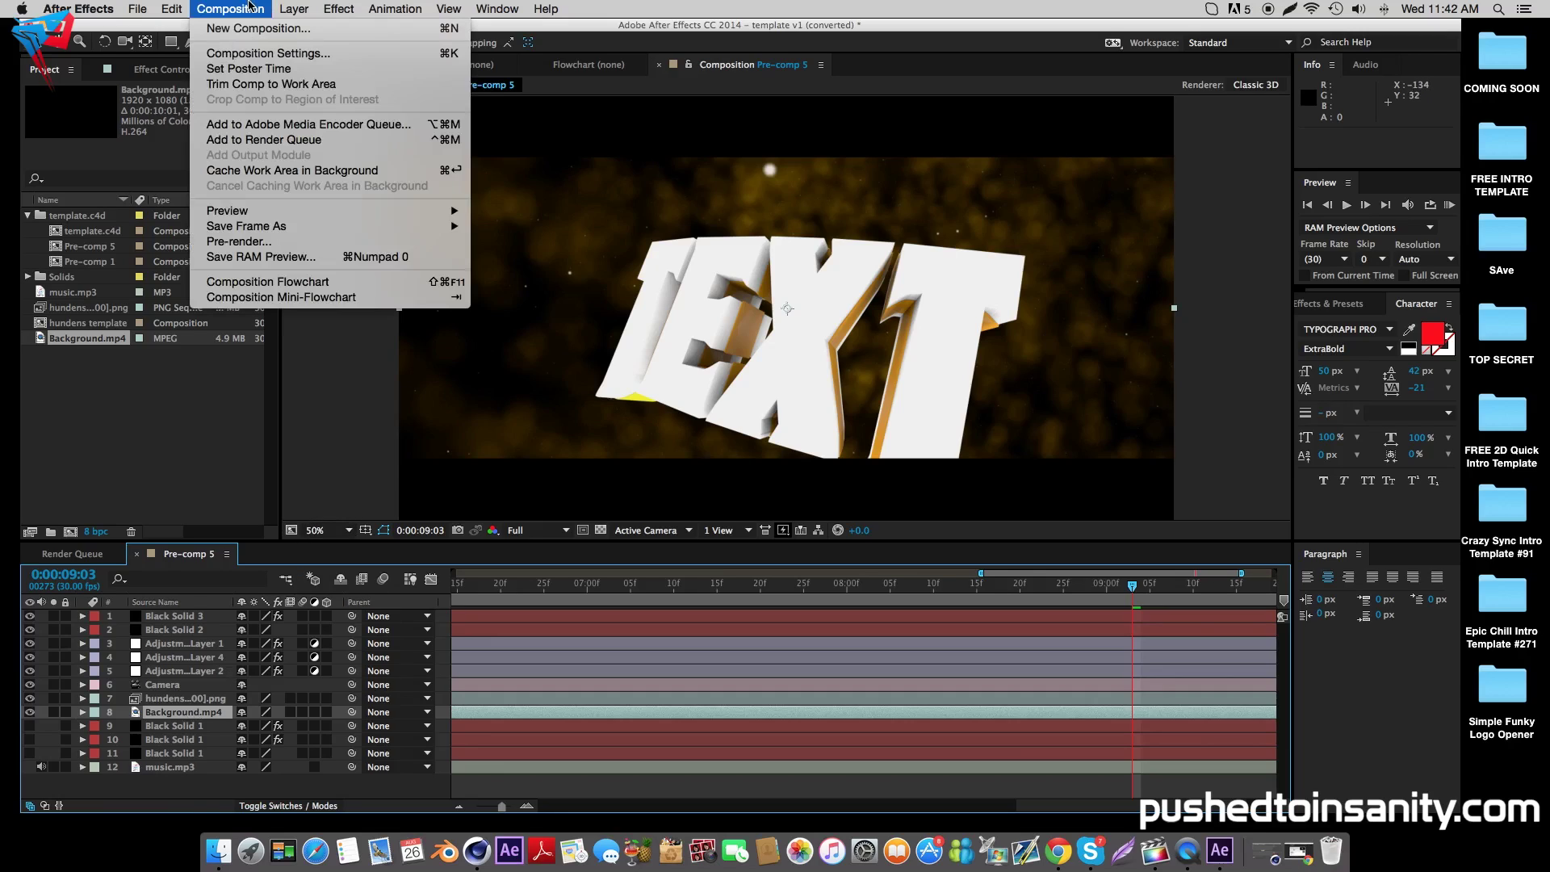
pyautogui.click(310, 142)
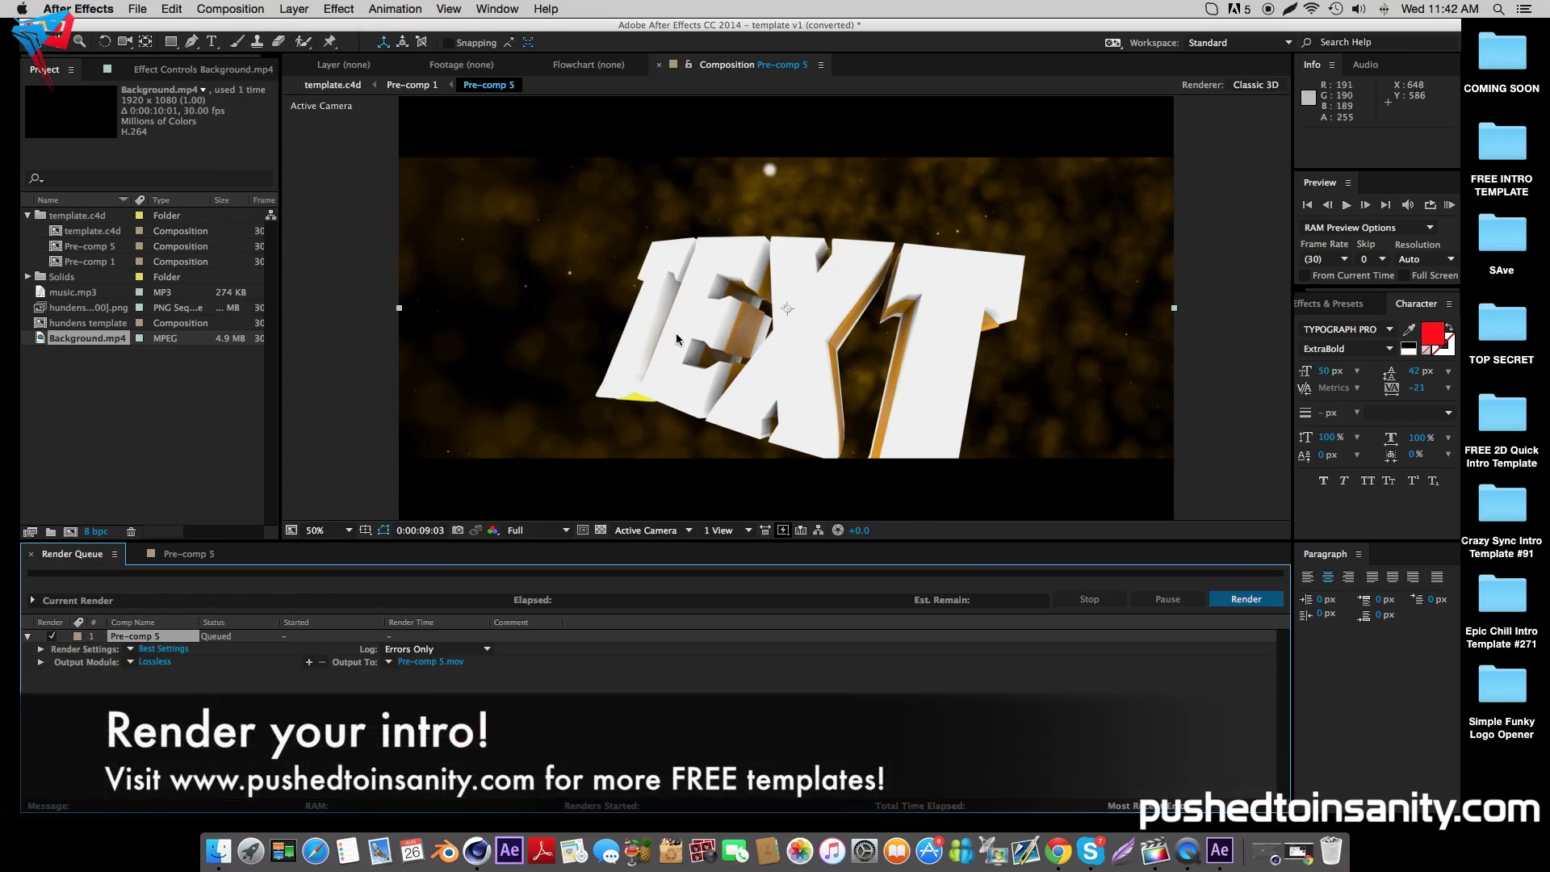
pyautogui.click(1243, 601)
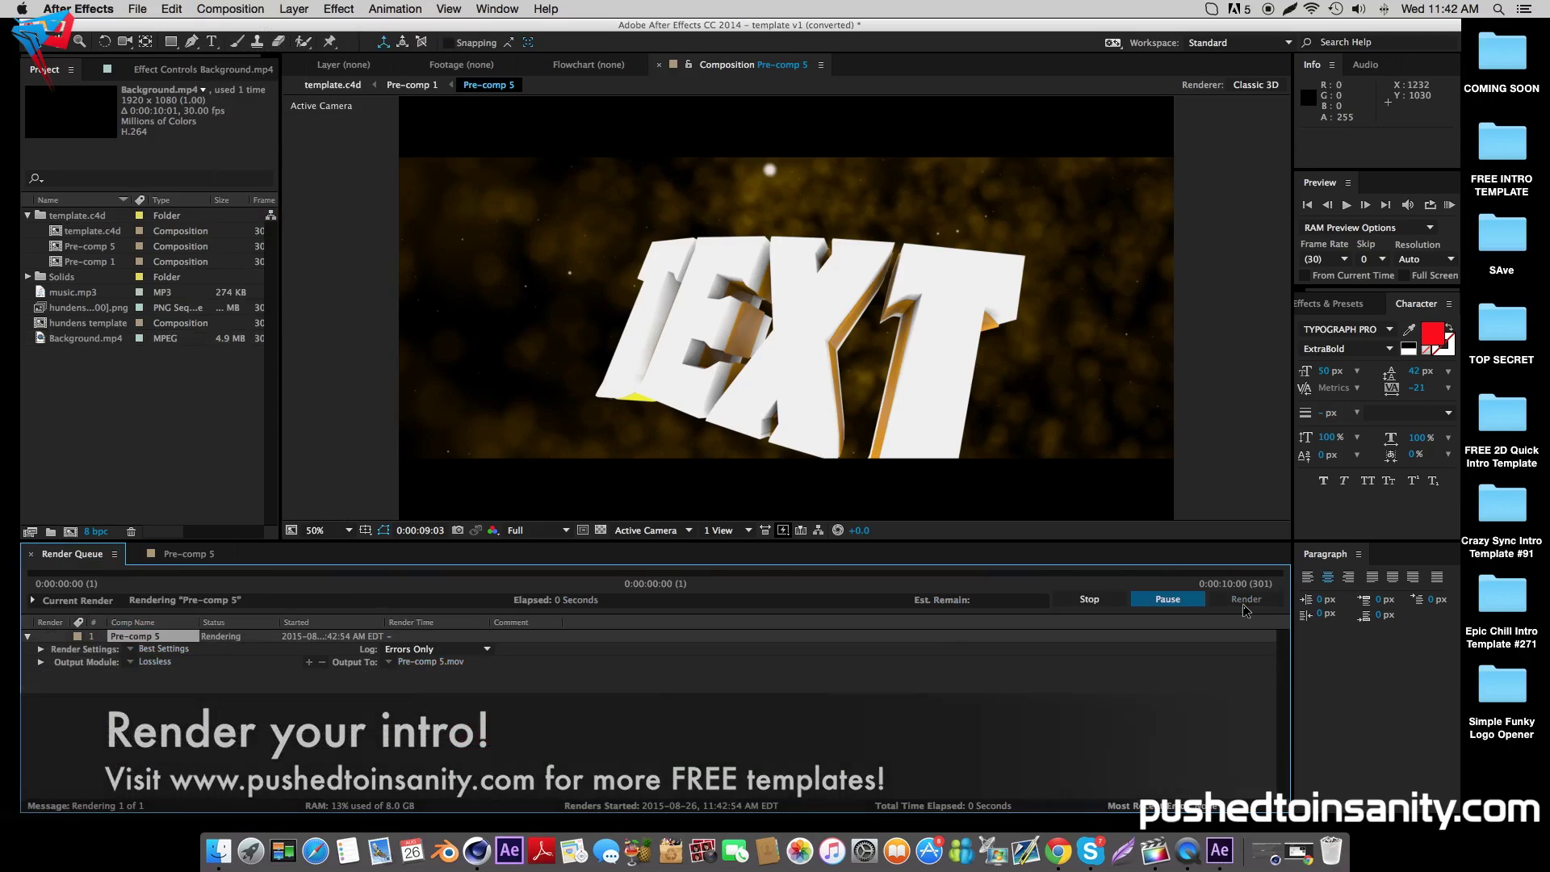